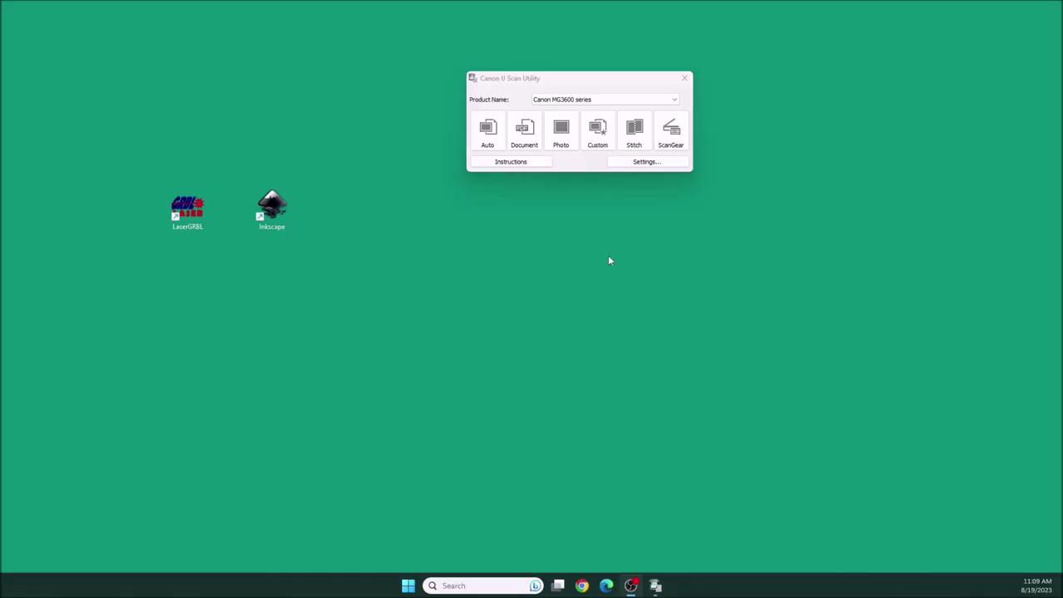
# - Scan the gasket and ruler as a document, then open the new gasket.pdf from the desktop
pyautogui.click(524, 135)
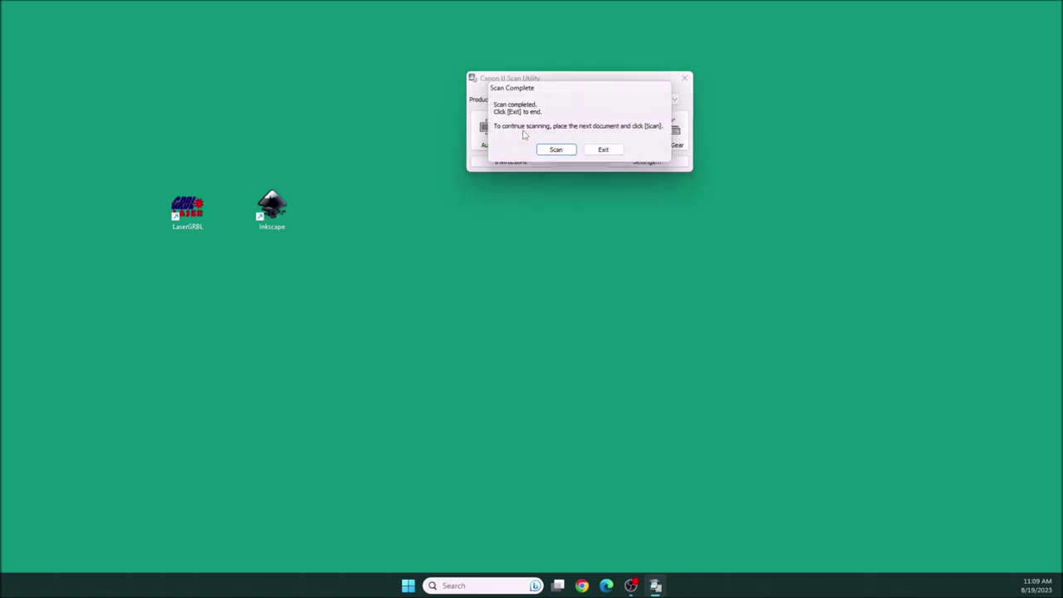
pyautogui.click(604, 149)
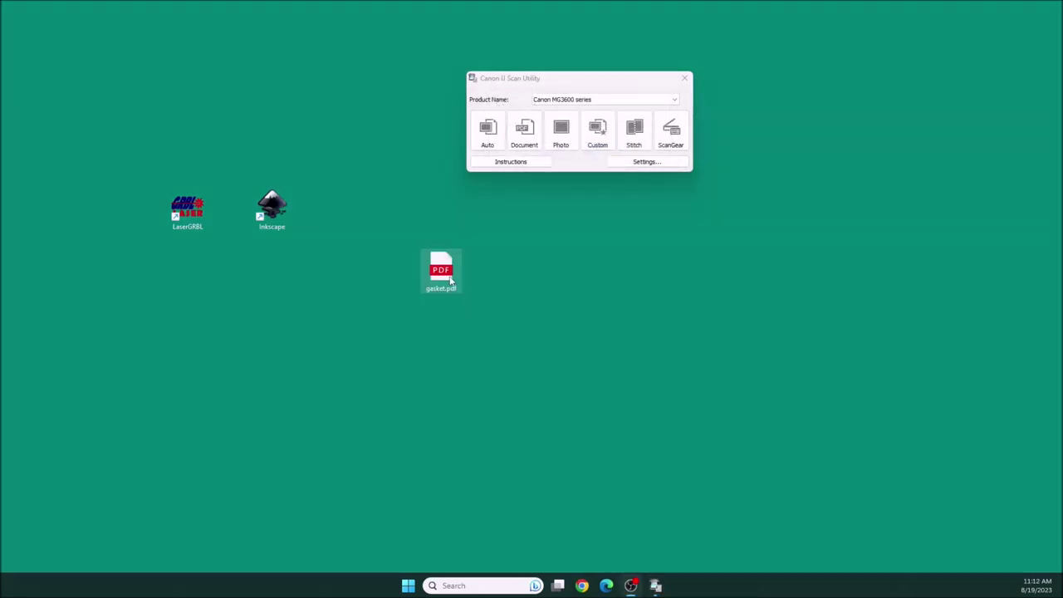
pyautogui.doubleClick(449, 284)
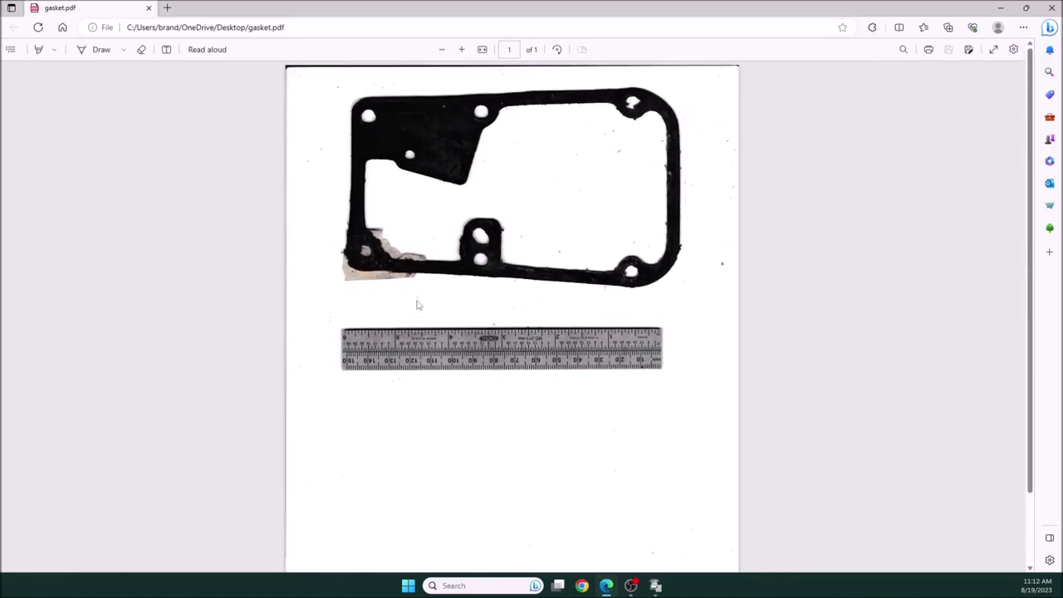
# - Rotate the scanned page counterclockwise twice and scroll down to view the gasket
pyautogui.rightClick(417, 304)
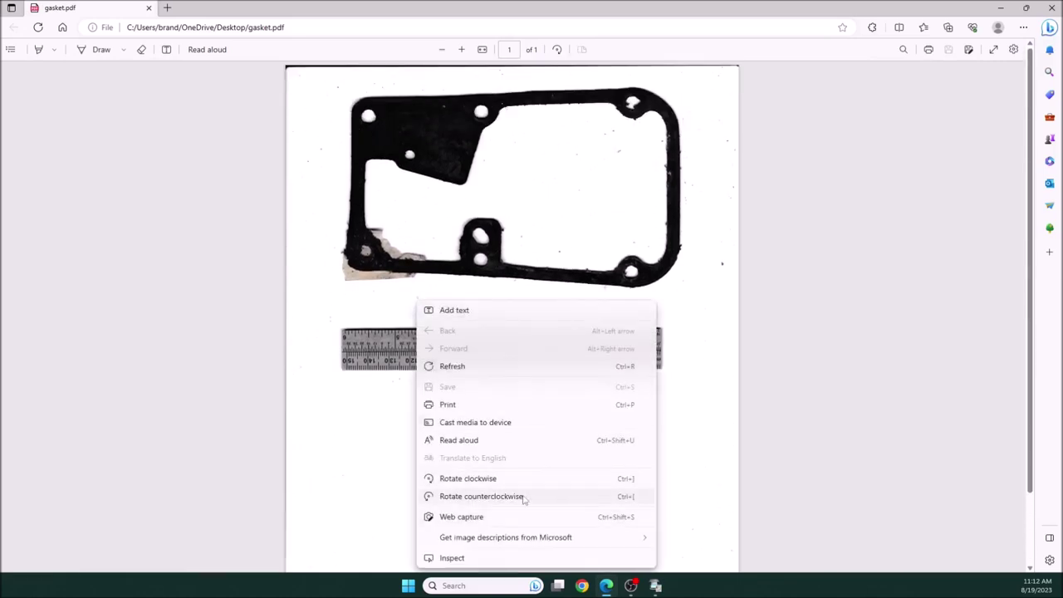
pyautogui.click(518, 497)
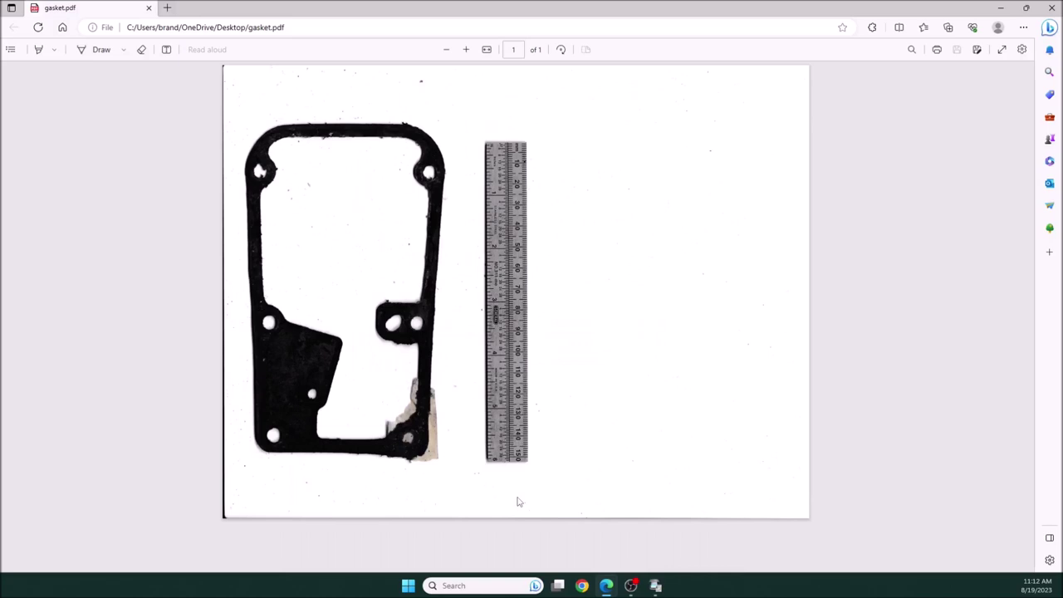
pyautogui.rightClick(570, 343)
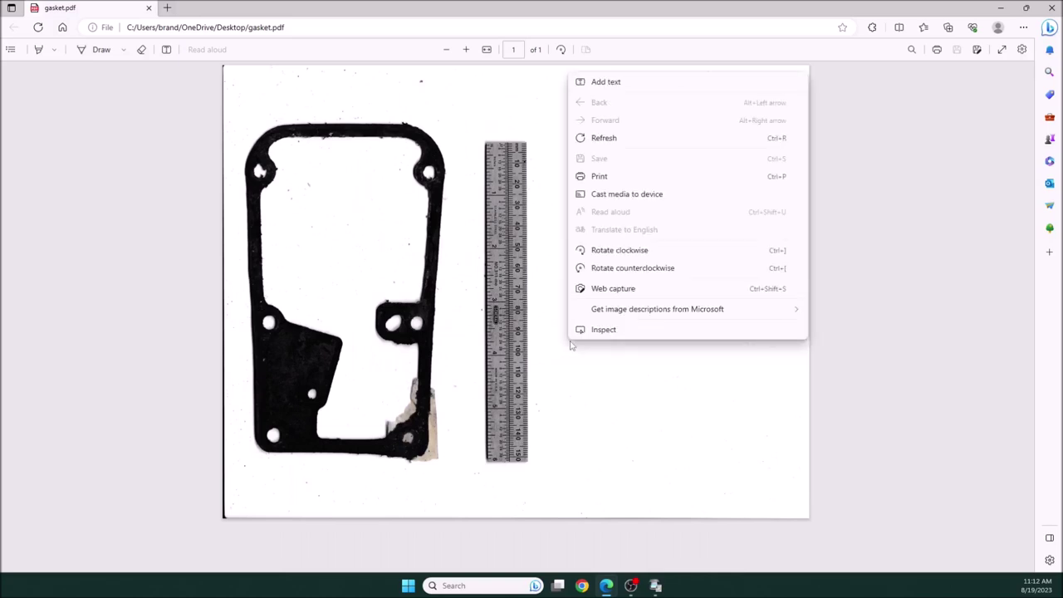
pyautogui.click(652, 270)
pyautogui.scroll(-1, 653, 275)
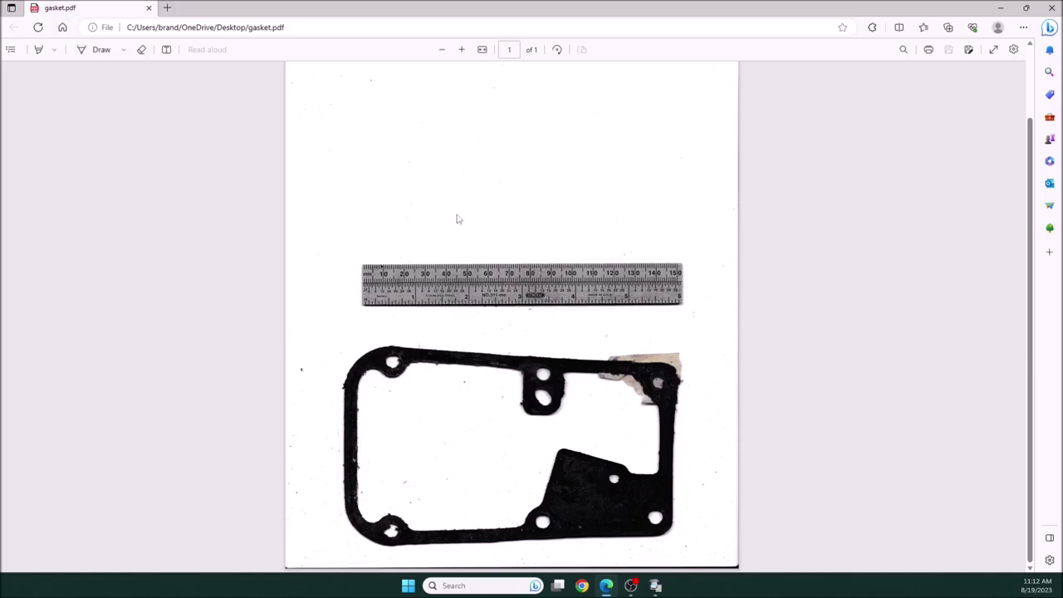
# - Close the PDF viewer, reopen gasket.pdf, then close the Edge window again
pyautogui.click(1052, 7)
pyautogui.doubleClick(441, 271)
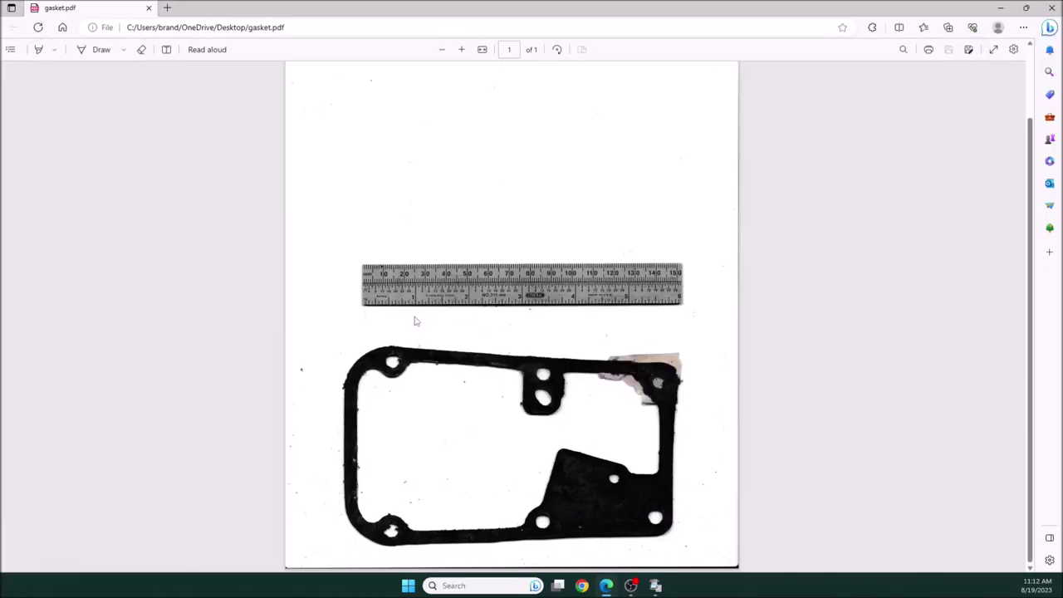
pyautogui.click(1053, 7)
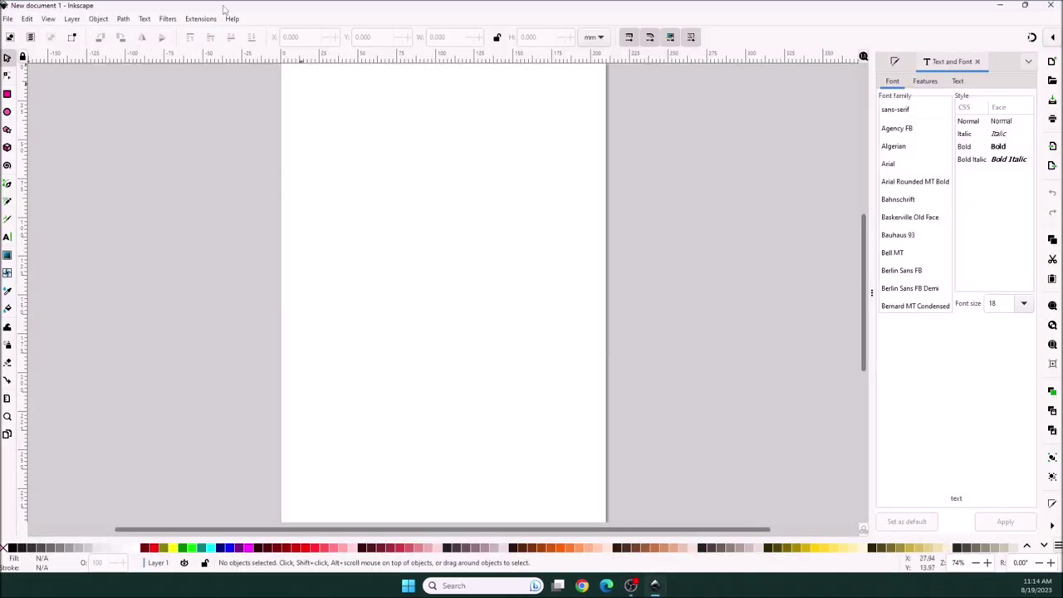
# - Open gasket.pdf via File > Open with All Inkscape Files, accepting the default PDF import settings
pyautogui.click(8, 20)
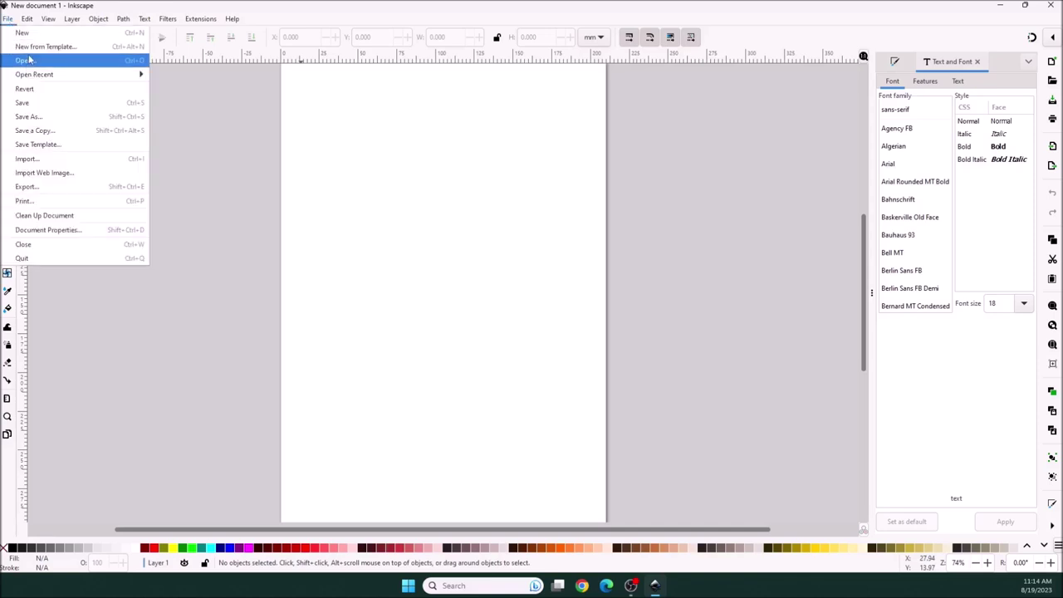
pyautogui.click(29, 61)
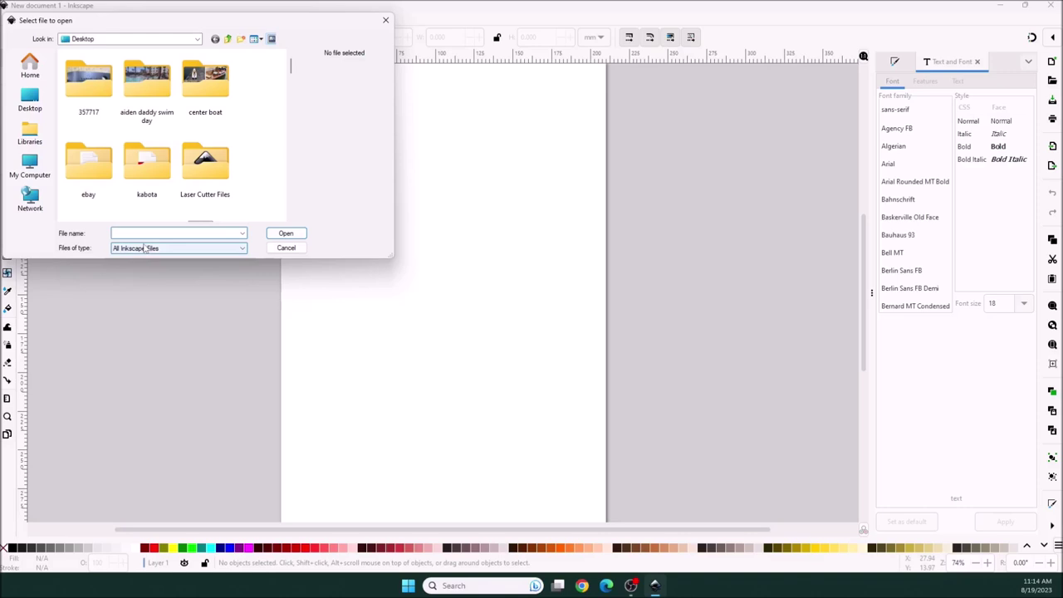
pyautogui.write('gasket.pdf')
pyautogui.click(239, 248)
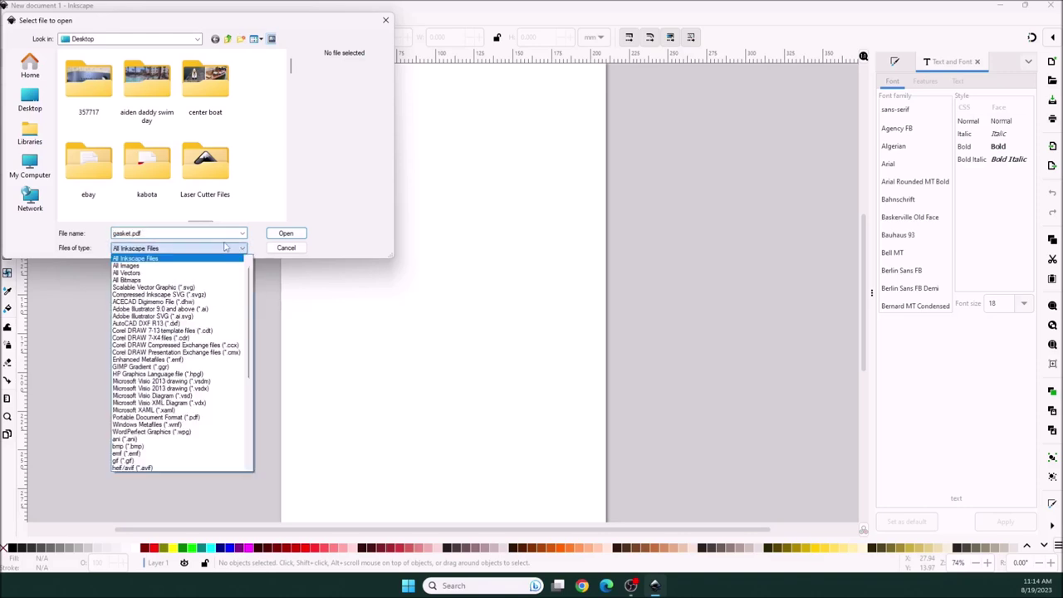
pyautogui.click(196, 242)
pyautogui.click(284, 235)
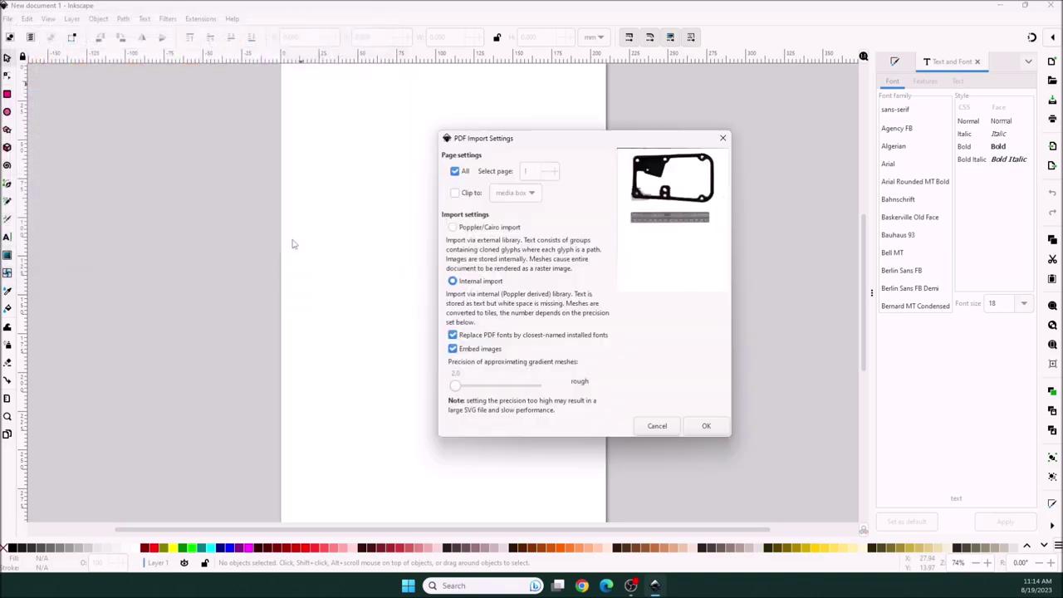
pyautogui.click(702, 427)
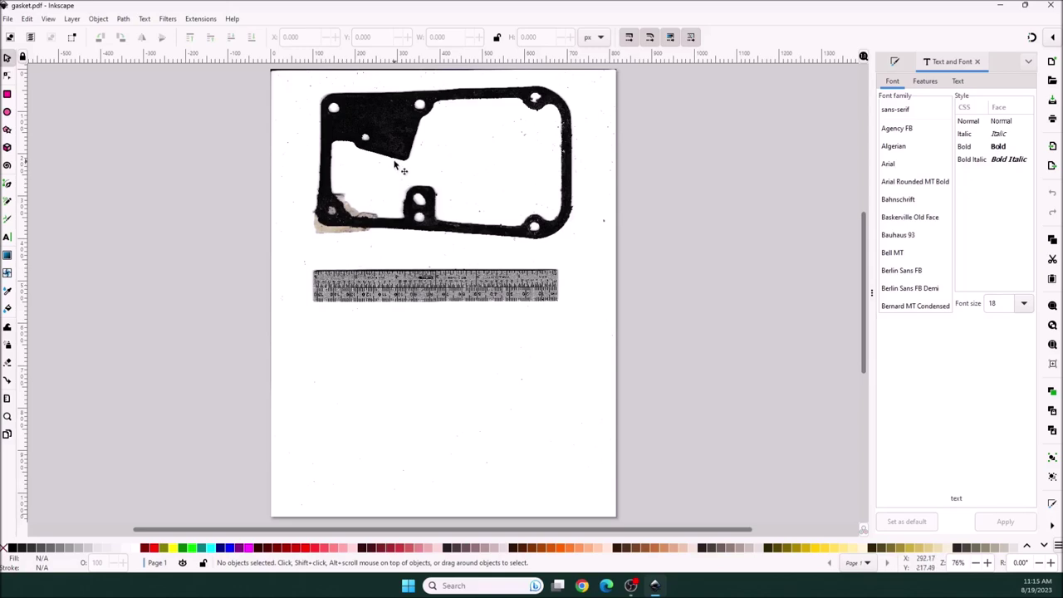
# - Zoom out to the page, then zoom in to about 216% on the gasket and pick the Node tool
pyautogui.press('-')
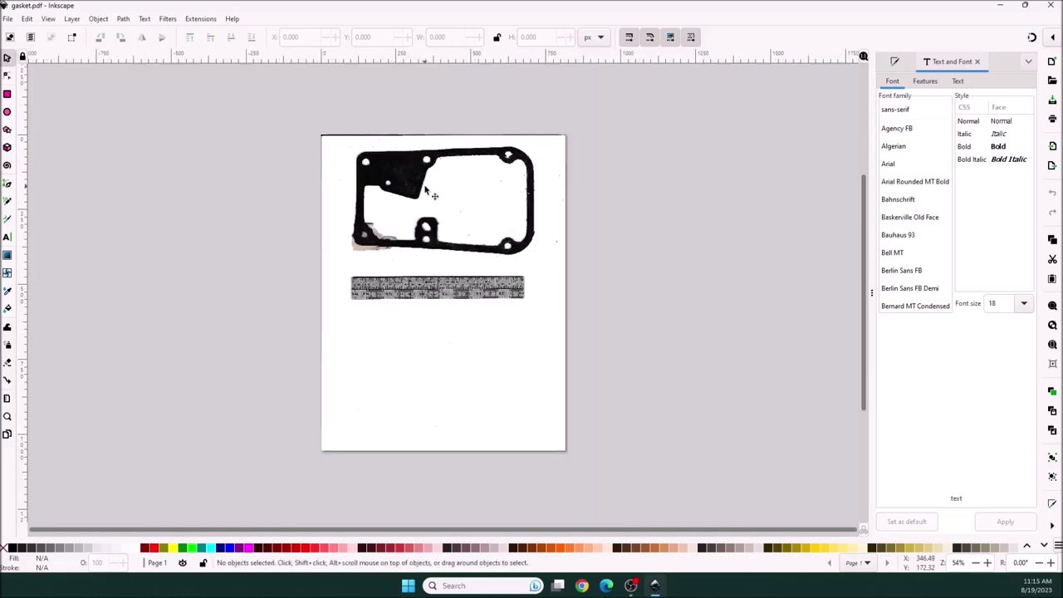
pyautogui.press('+')
pyautogui.press('+')
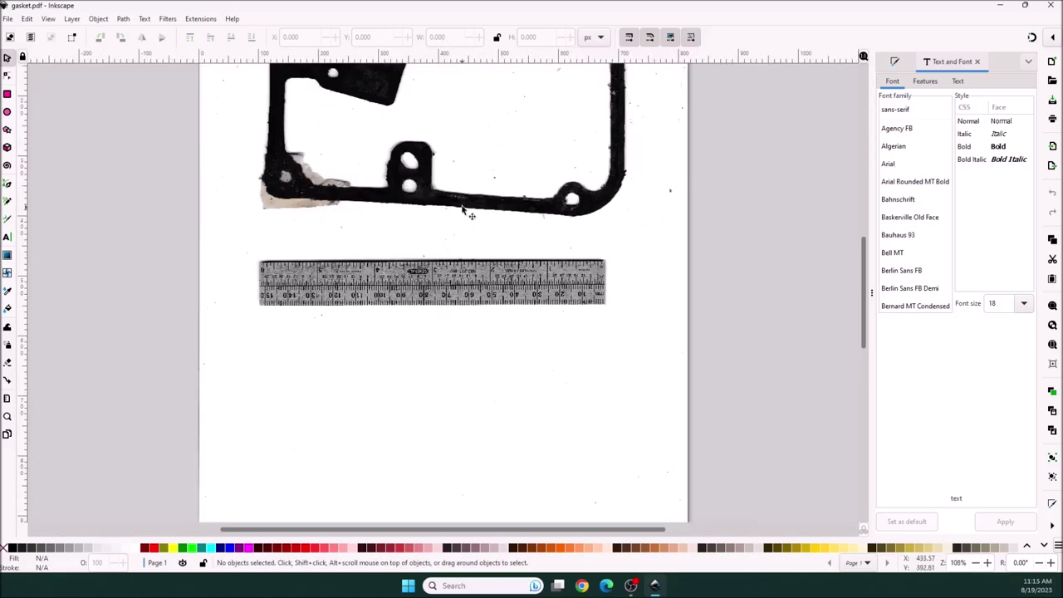
pyautogui.scroll(4, 463, 212)
pyautogui.scroll(2, 464, 212)
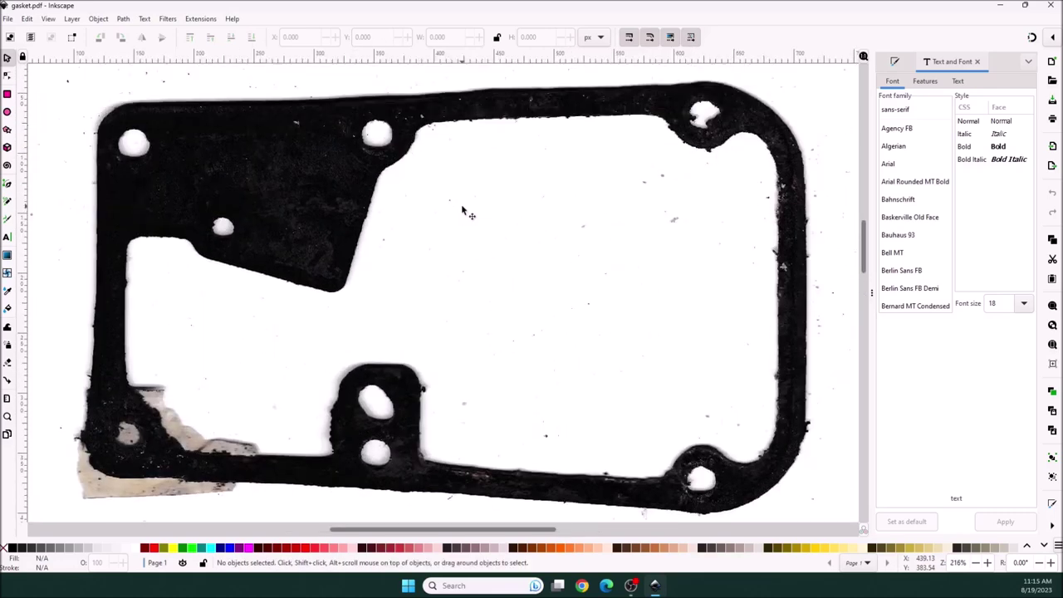
pyautogui.click(8, 74)
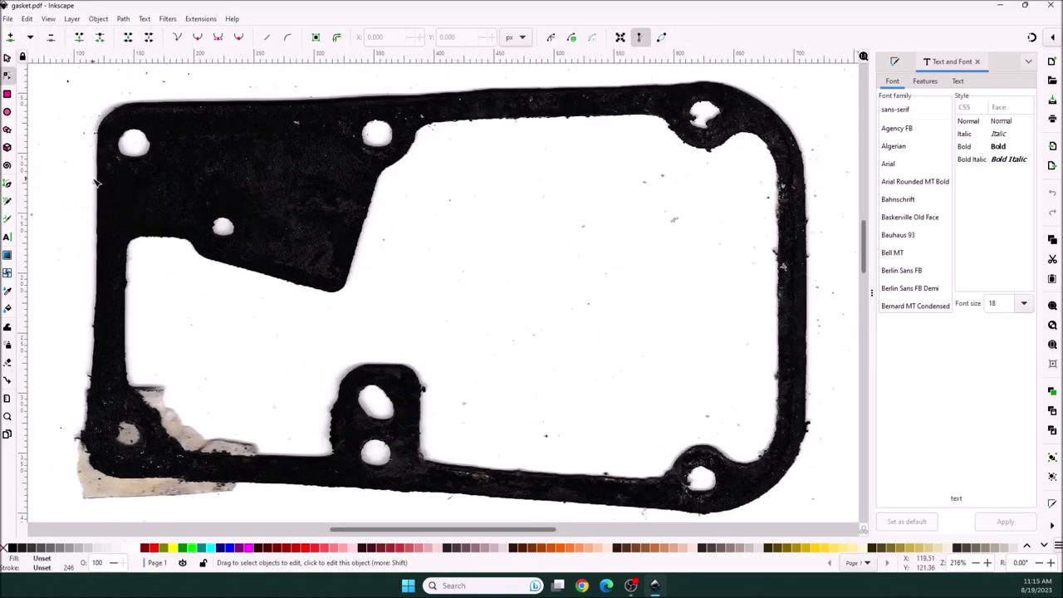
# - With the Pen tool, trace the gasket's top edge and right edge from the top-left corner
pyautogui.click(10, 186)
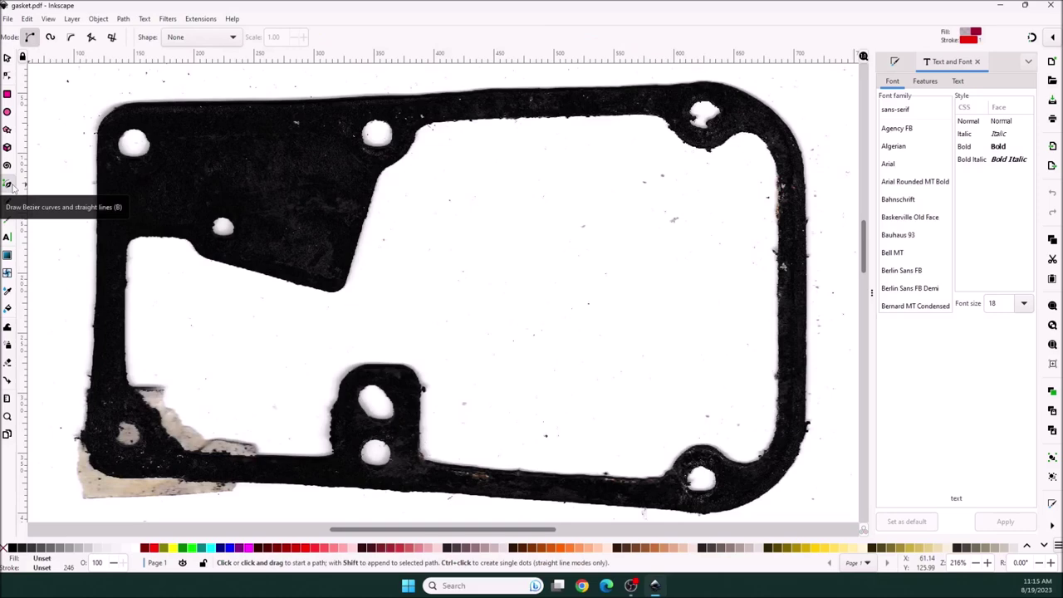
pyautogui.click(131, 104)
pyautogui.click(457, 94)
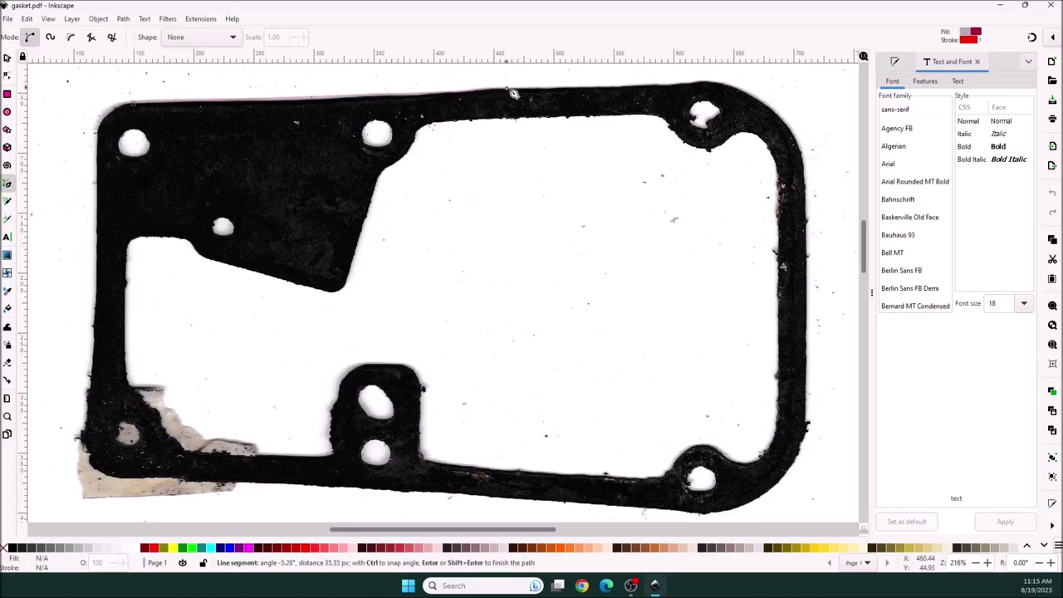
pyautogui.click(690, 90)
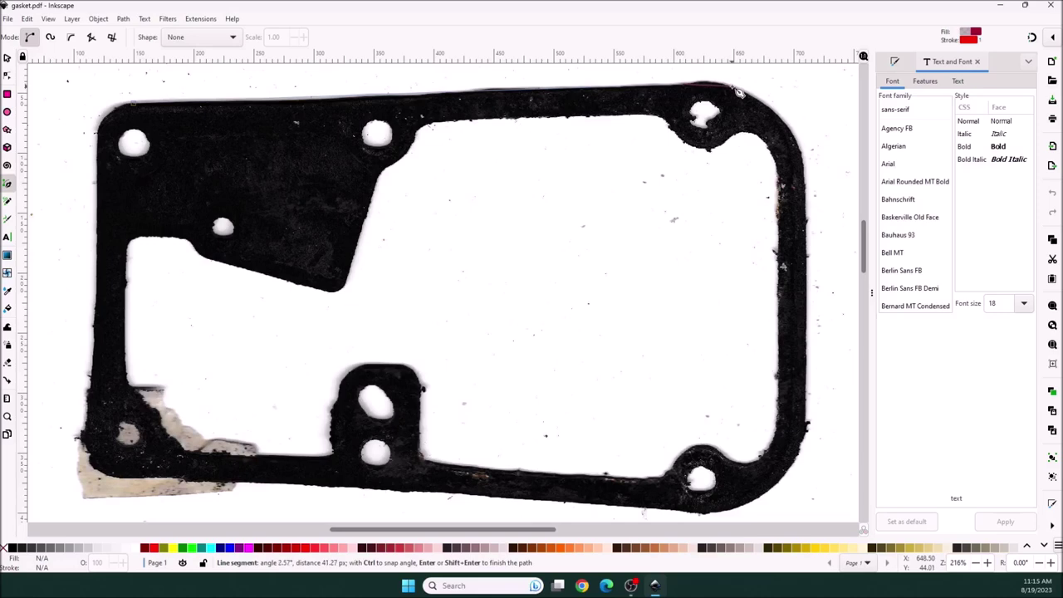
pyautogui.click(739, 92)
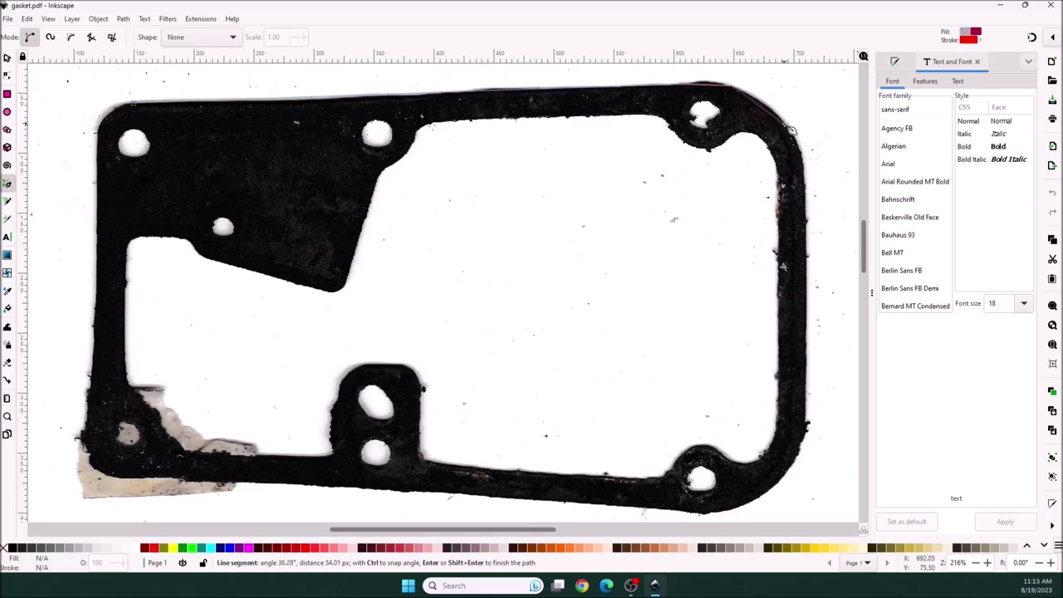
pyautogui.click(808, 160)
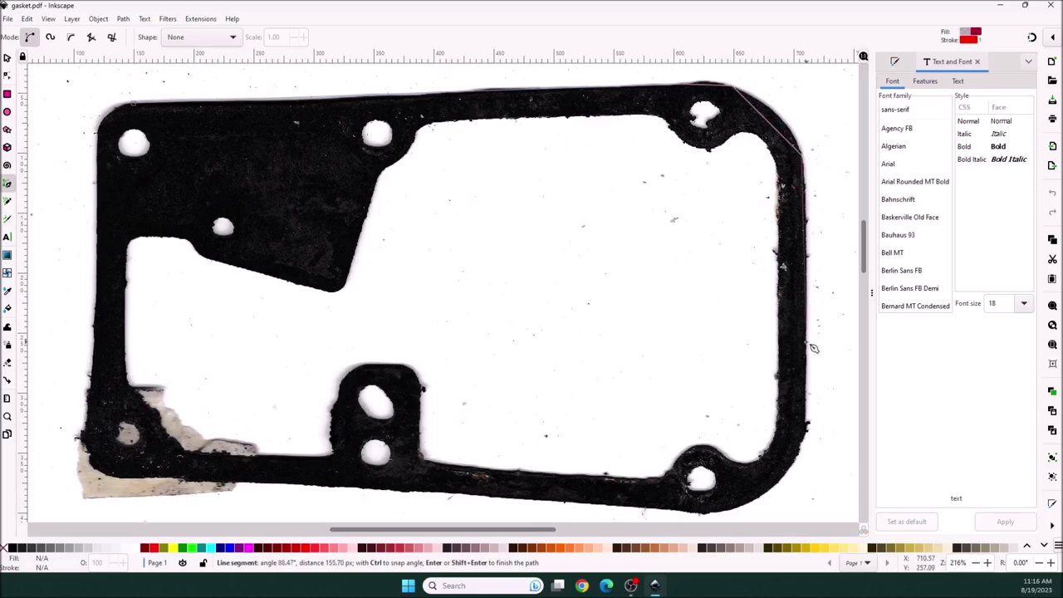
pyautogui.click(812, 425)
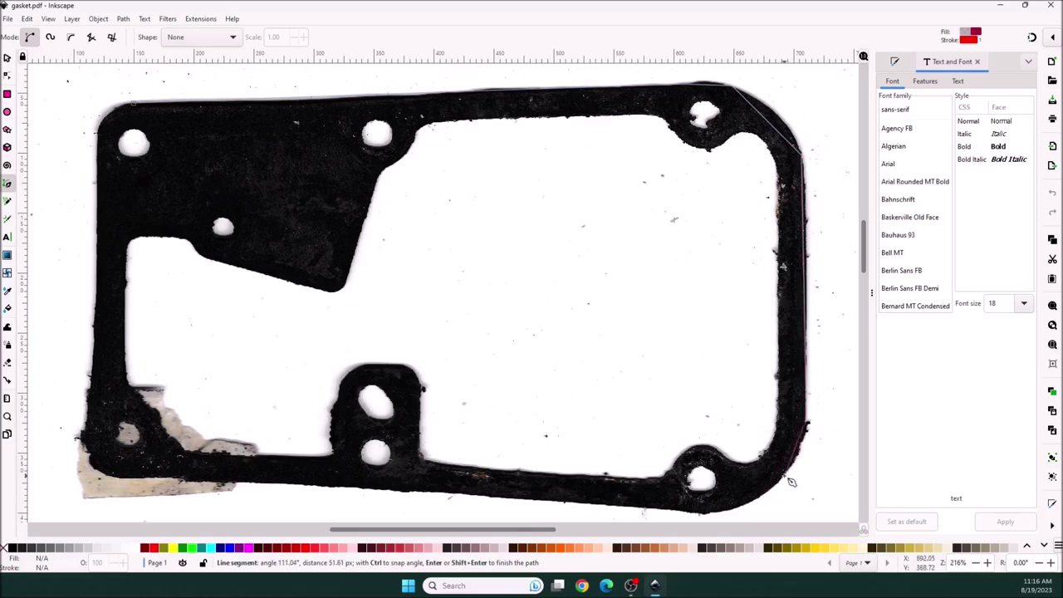
# - Continue the outline around the bottom and up the left edge, closing it at the start point
pyautogui.click(793, 476)
pyautogui.click(706, 516)
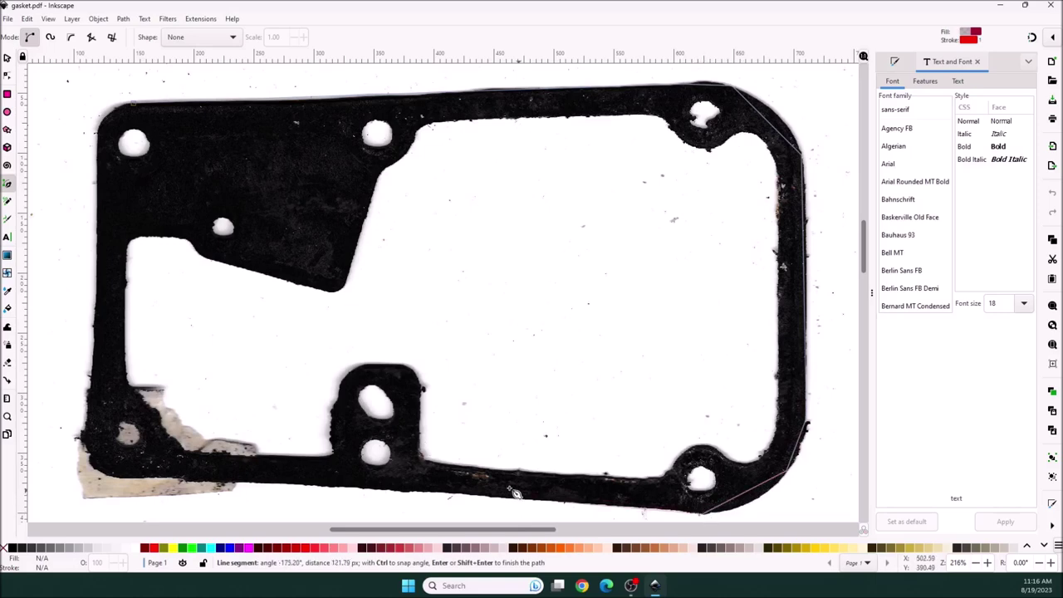
pyautogui.click(380, 495)
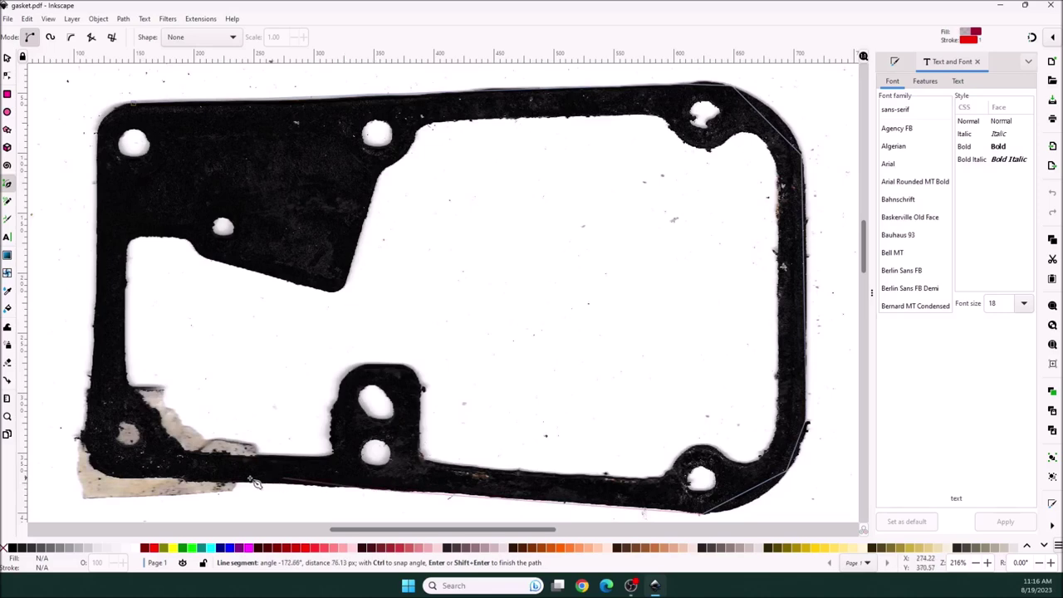
pyautogui.click(172, 485)
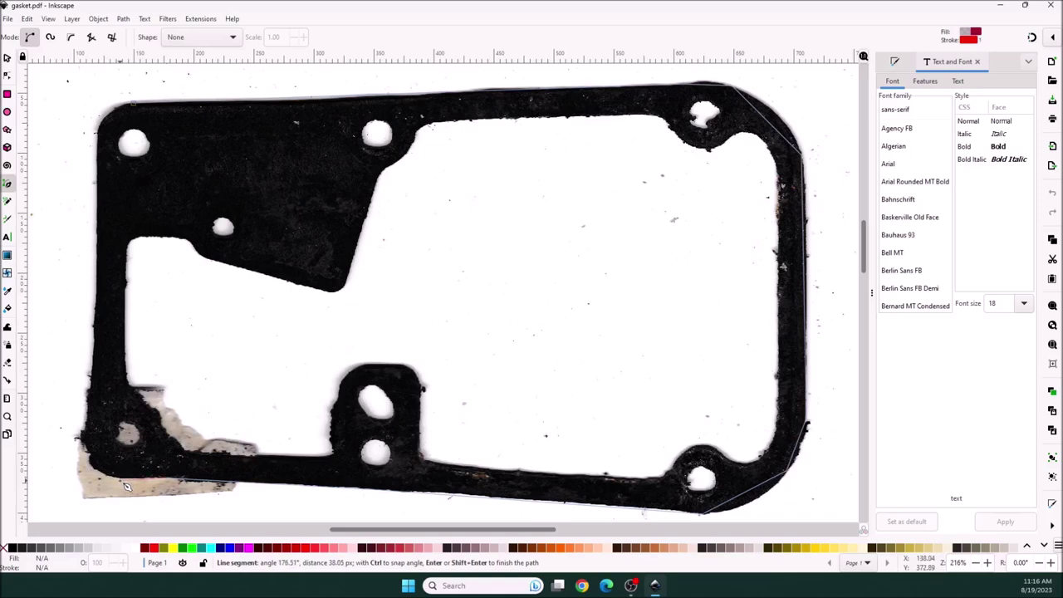
pyautogui.click(126, 485)
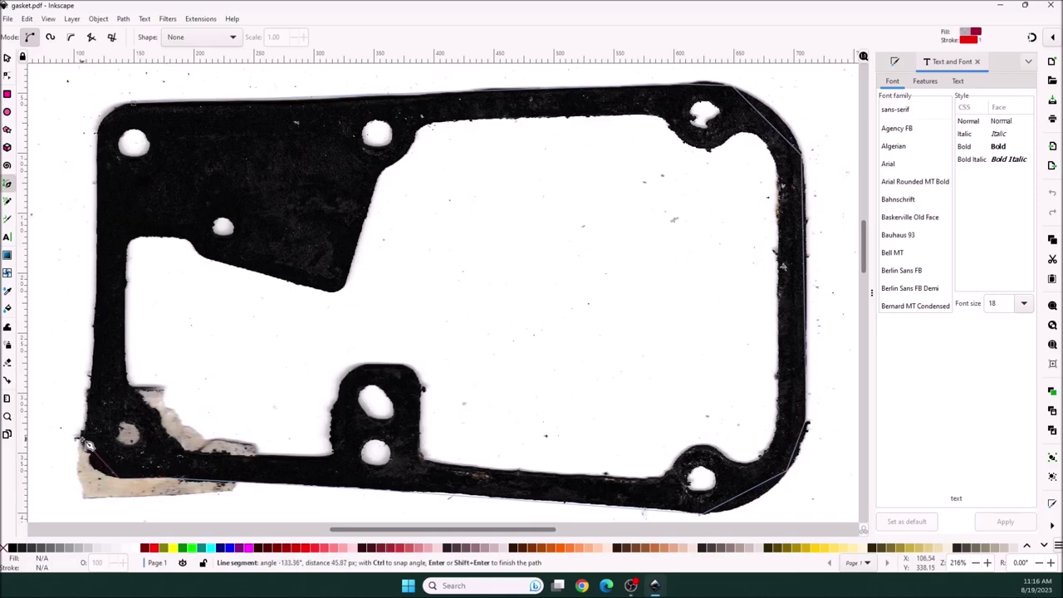
pyautogui.click(85, 442)
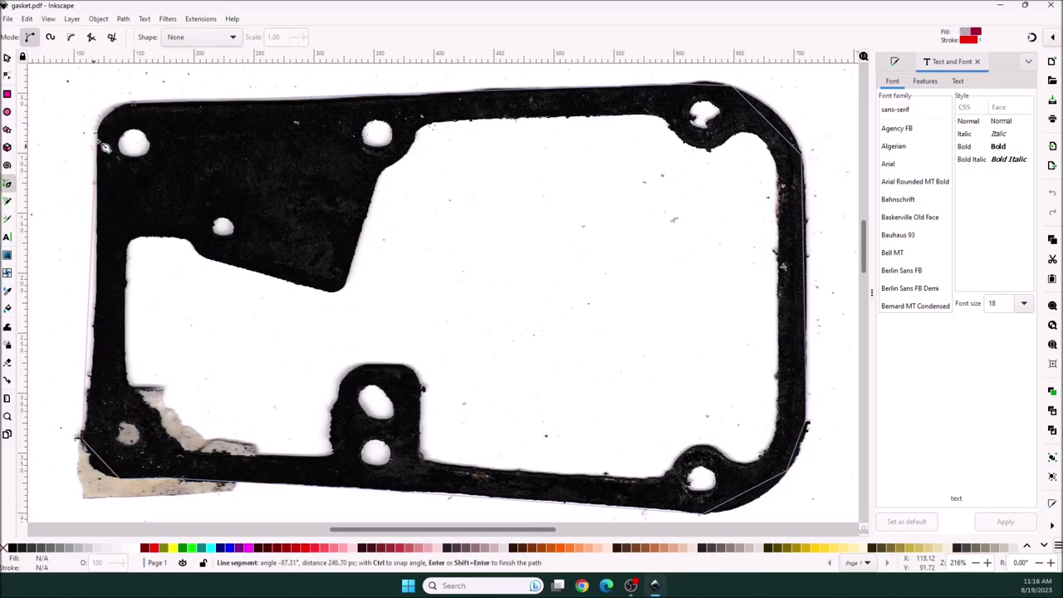
pyautogui.click(126, 108)
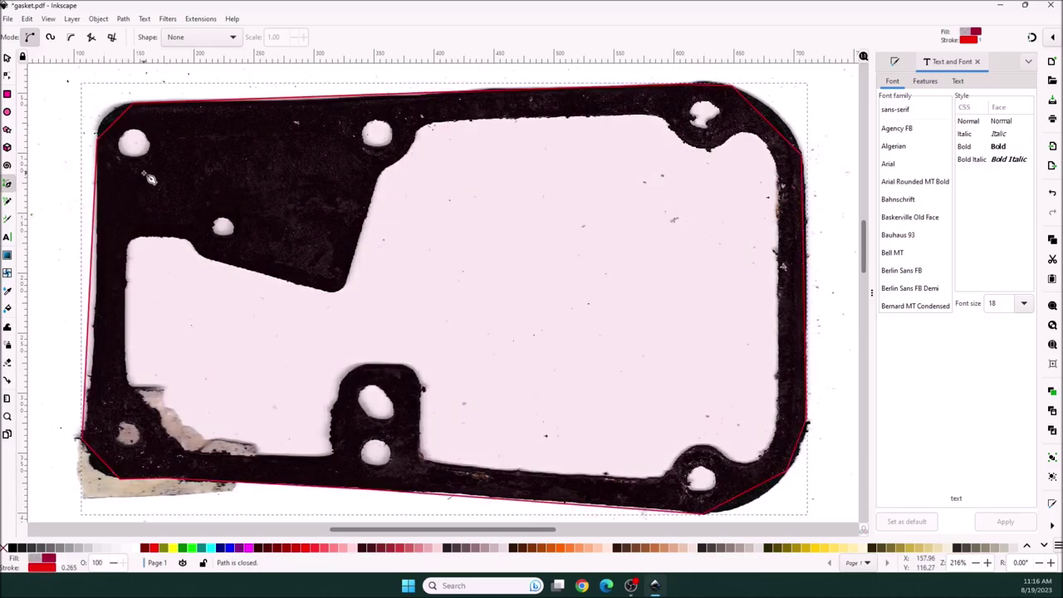
# - Switch to the Node tool to bend the outline's segments around the gasket's rounded corners
pyautogui.click(8, 76)
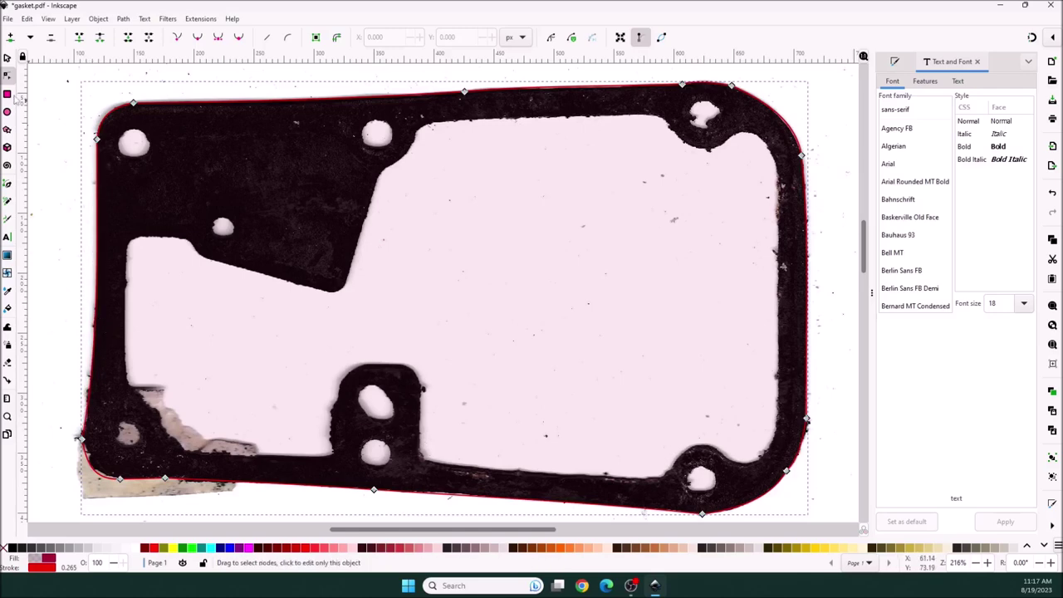
# - Draw an ellipse over the top-left bolt hole and centre it on the hole
pyautogui.click(7, 111)
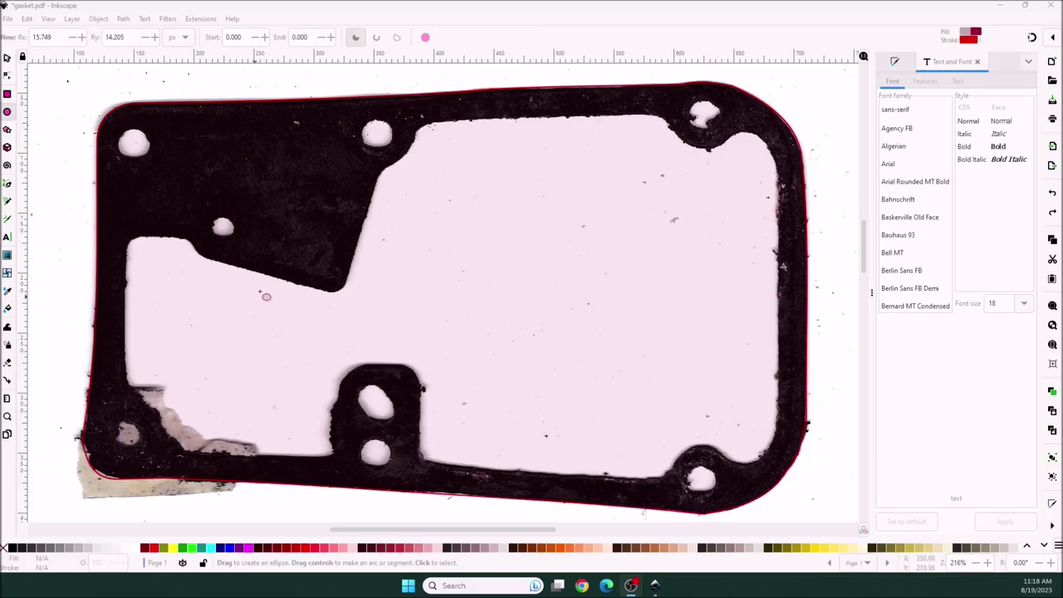
pyautogui.click(183, 7)
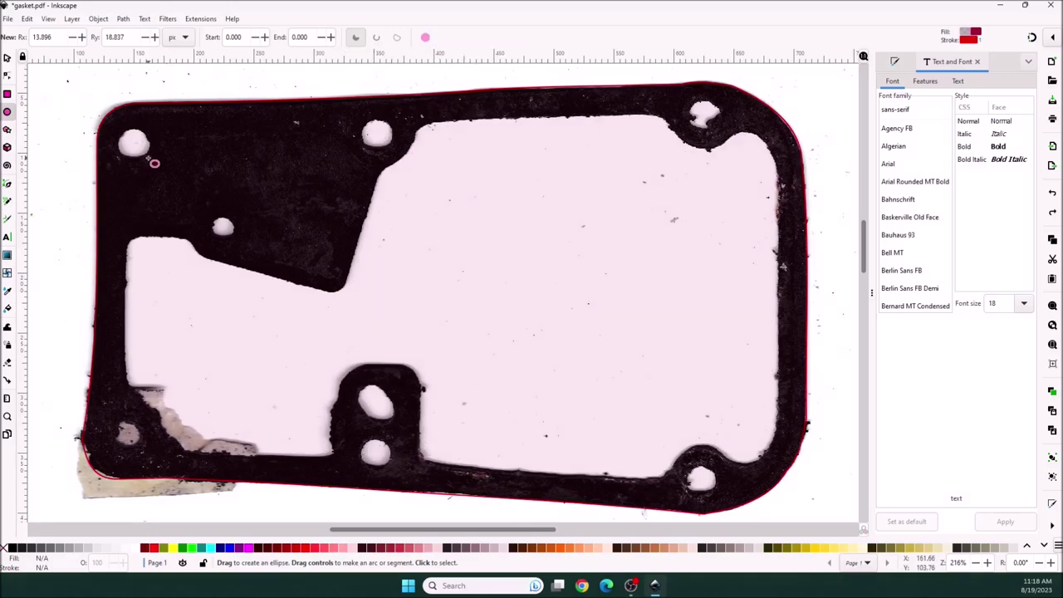
pyautogui.moveTo(152, 162)
pyautogui.mouseDown()
pyautogui.moveTo(115, 126)
pyautogui.moveTo(159, 141)
pyautogui.moveTo(132, 156)
pyautogui.mouseUp()
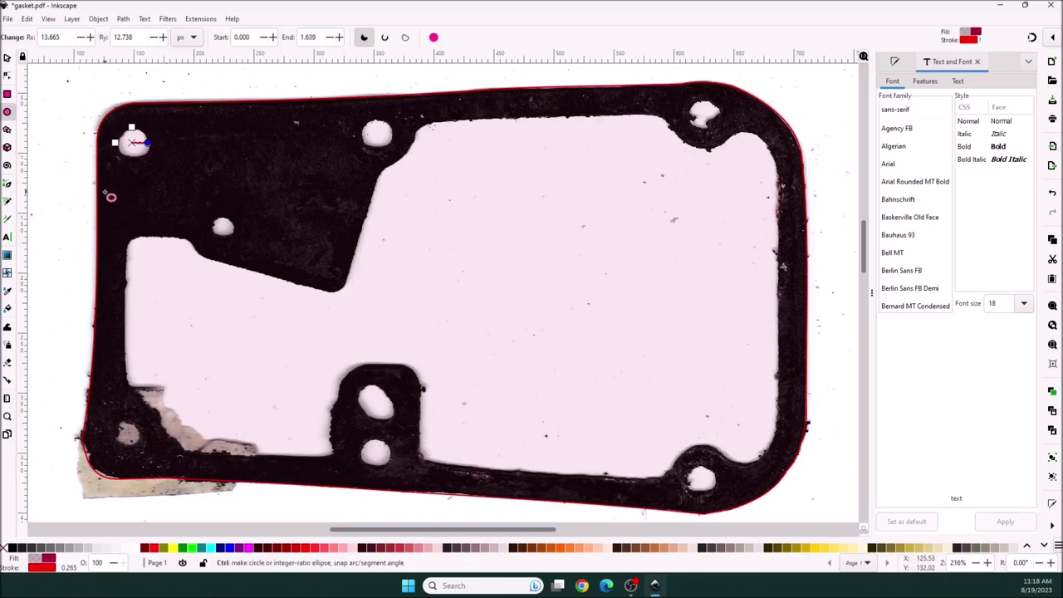
pyautogui.hotkey('ctrl', 'z')
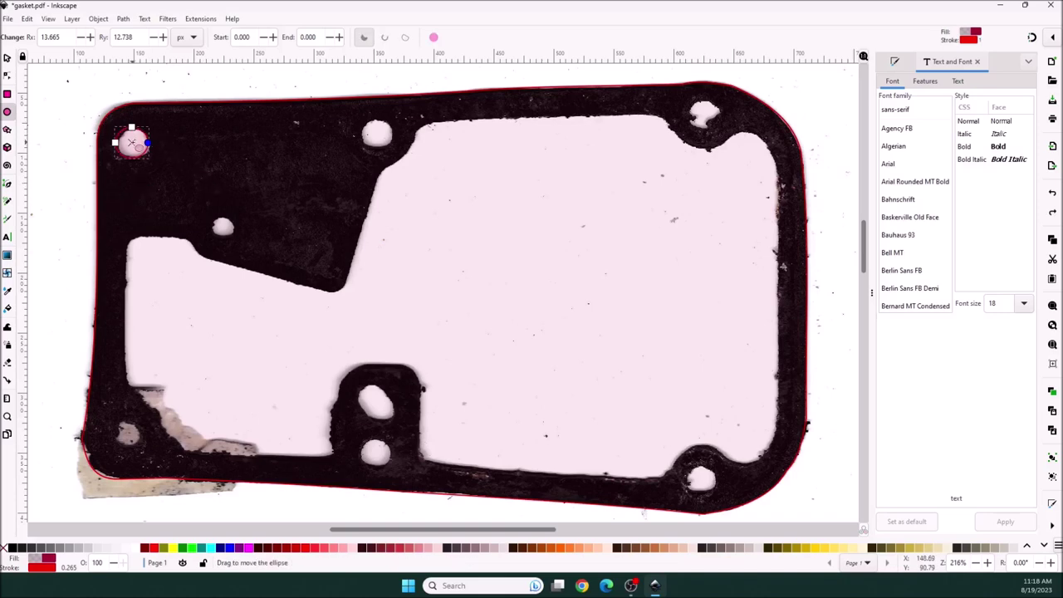
pyautogui.moveTo(131, 143); pyautogui.dragTo(134, 142)
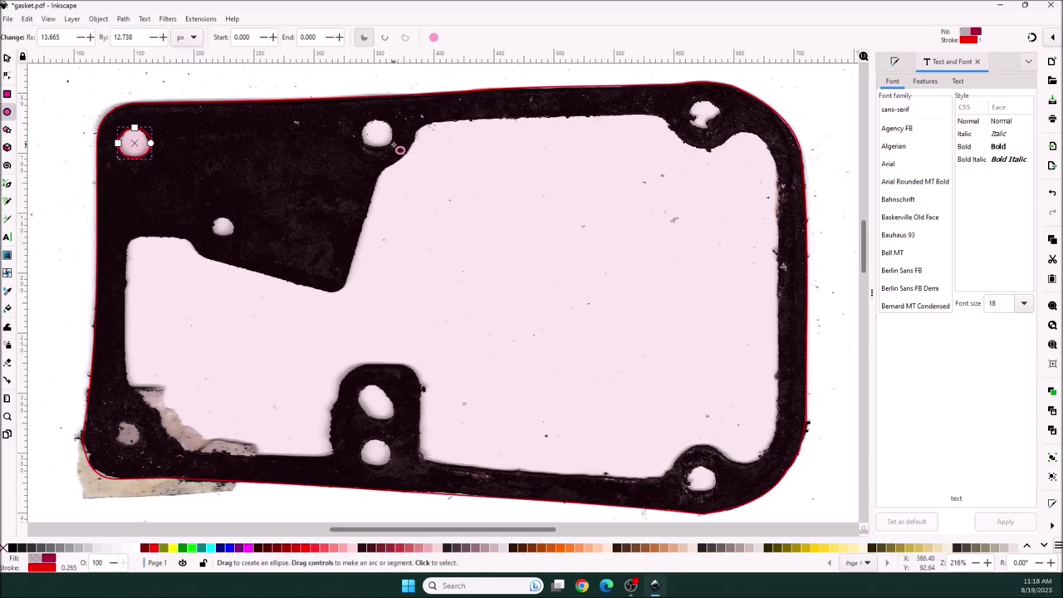
# - Draw a closed circle over the top middle hole, enlarge it evenly and nudge it into place
pyautogui.moveTo(399, 148); pyautogui.dragTo(333, 102)
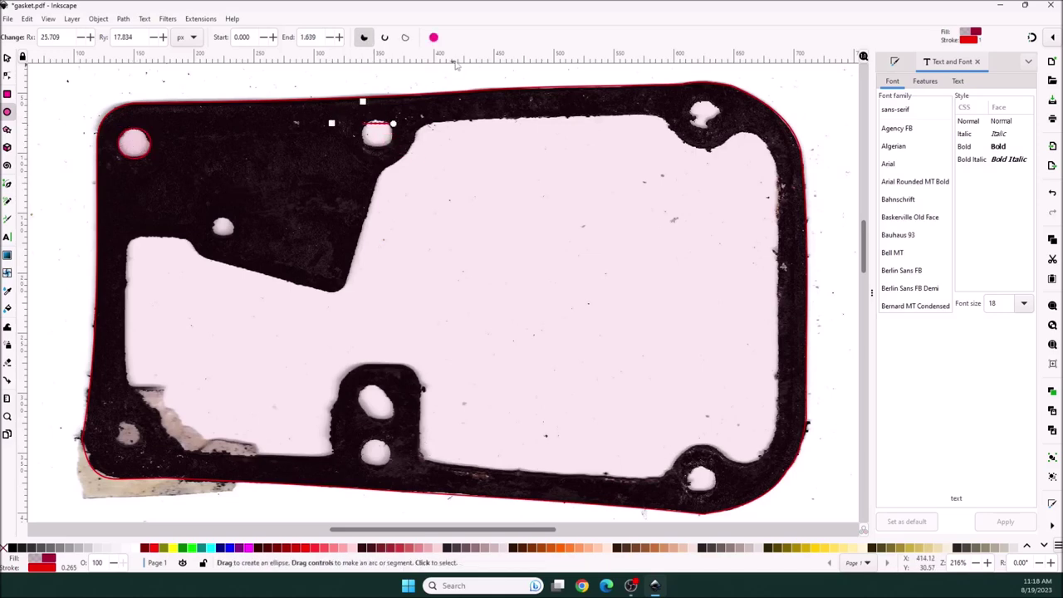
pyautogui.click(434, 38)
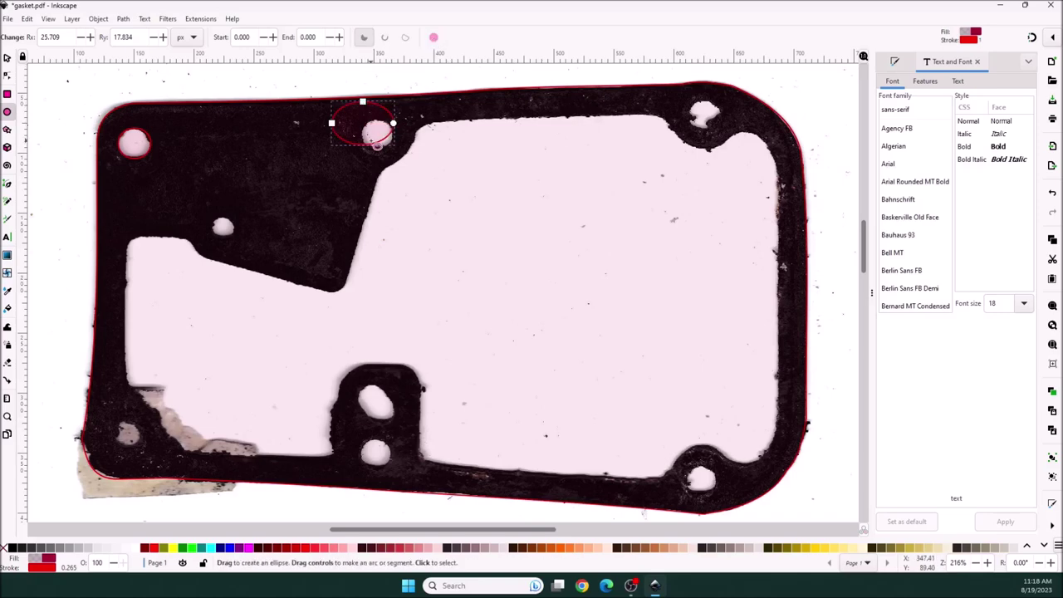
pyautogui.moveTo(371, 129)
pyautogui.mouseDown()
pyautogui.moveTo(386, 137)
pyautogui.moveTo(378, 124)
pyautogui.moveTo(375, 133)
pyautogui.mouseUp()
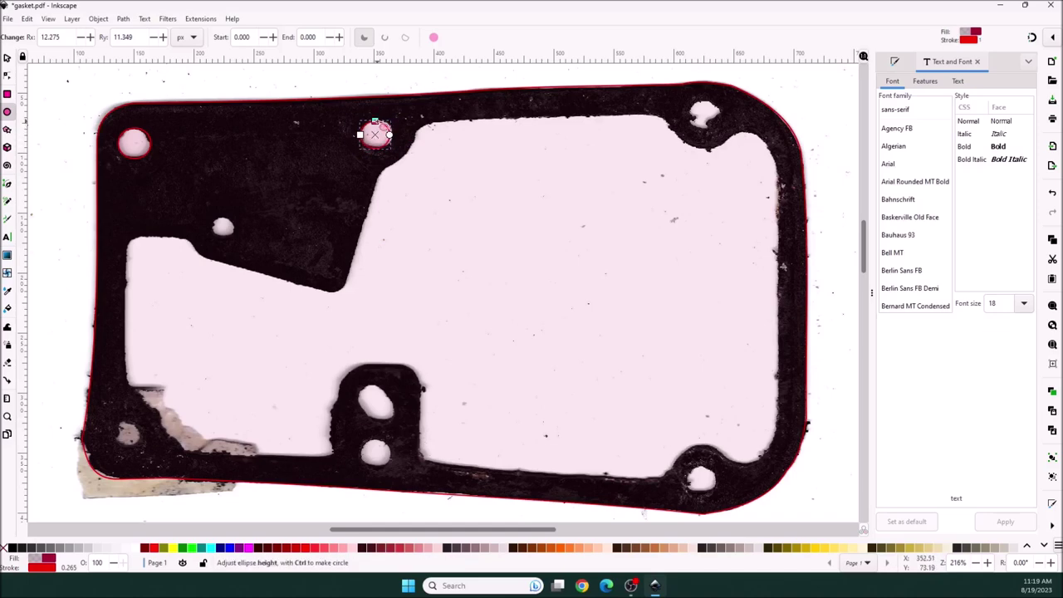
pyautogui.press('>')
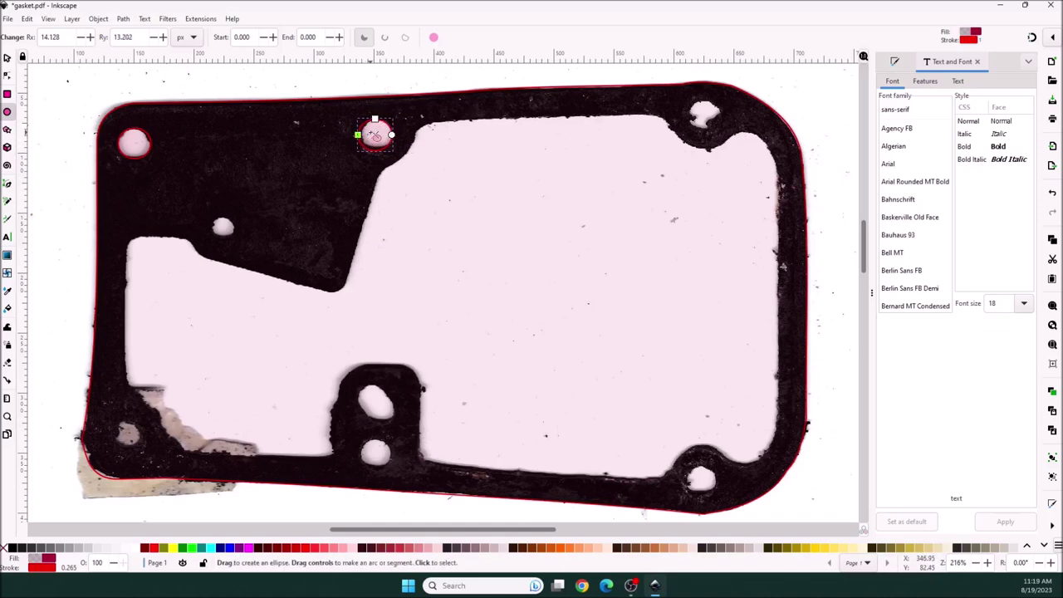
pyautogui.moveTo(375, 133); pyautogui.dragTo(378, 135)
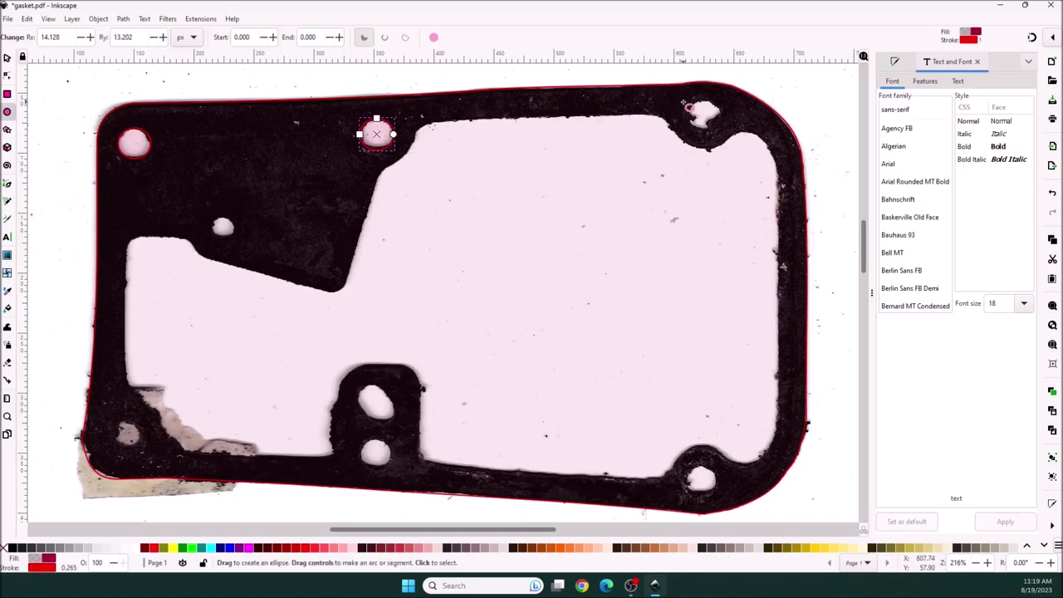
pyautogui.click(696, 115)
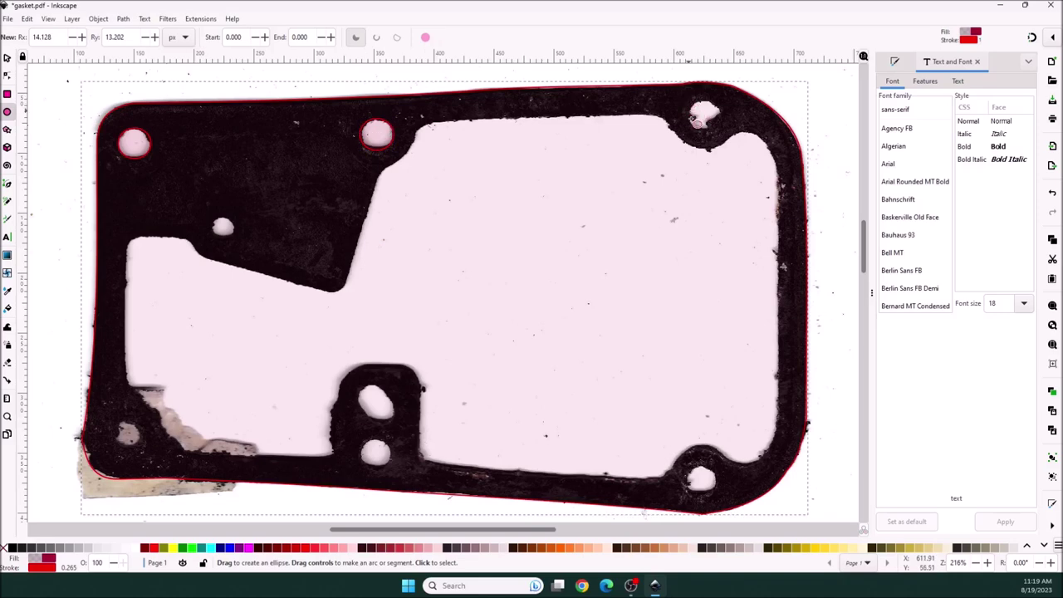
# - Draw circles over the top-right, lower-left, lower middle, lower-right and small upper-left holes
pyautogui.moveTo(720, 131); pyautogui.dragTo(690, 98)
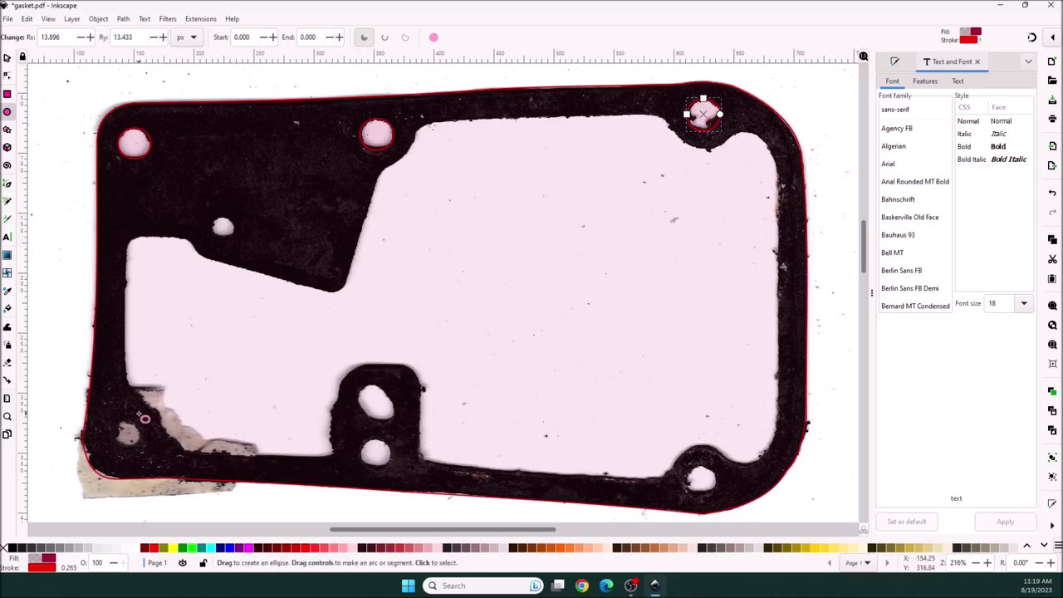
pyautogui.moveTo(143, 447); pyautogui.dragTo(113, 420)
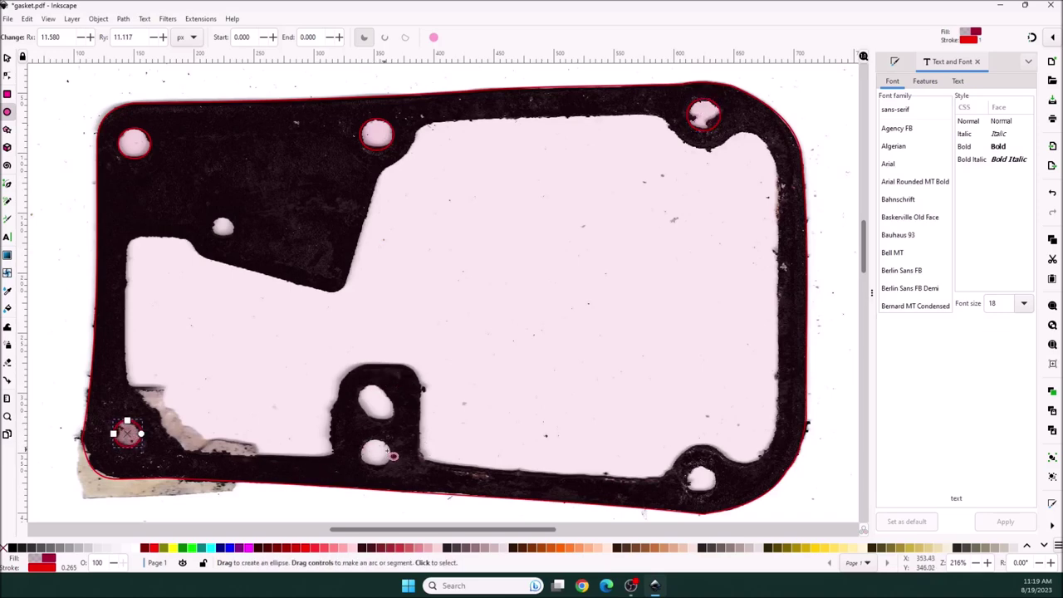
pyautogui.moveTo(387, 465); pyautogui.dragTo(360, 436)
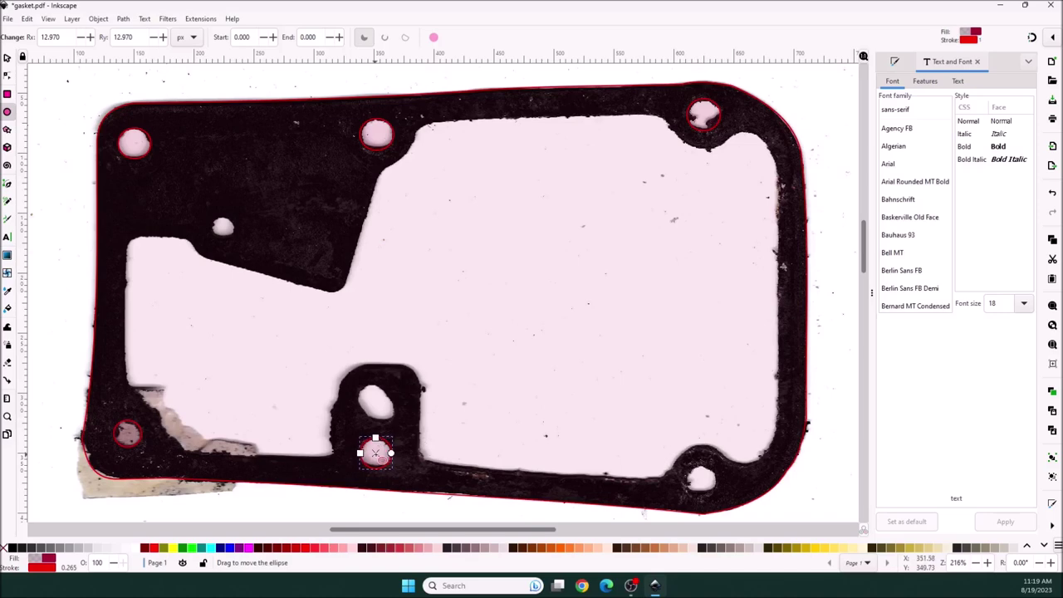
pyautogui.moveTo(716, 497); pyautogui.dragTo(685, 465)
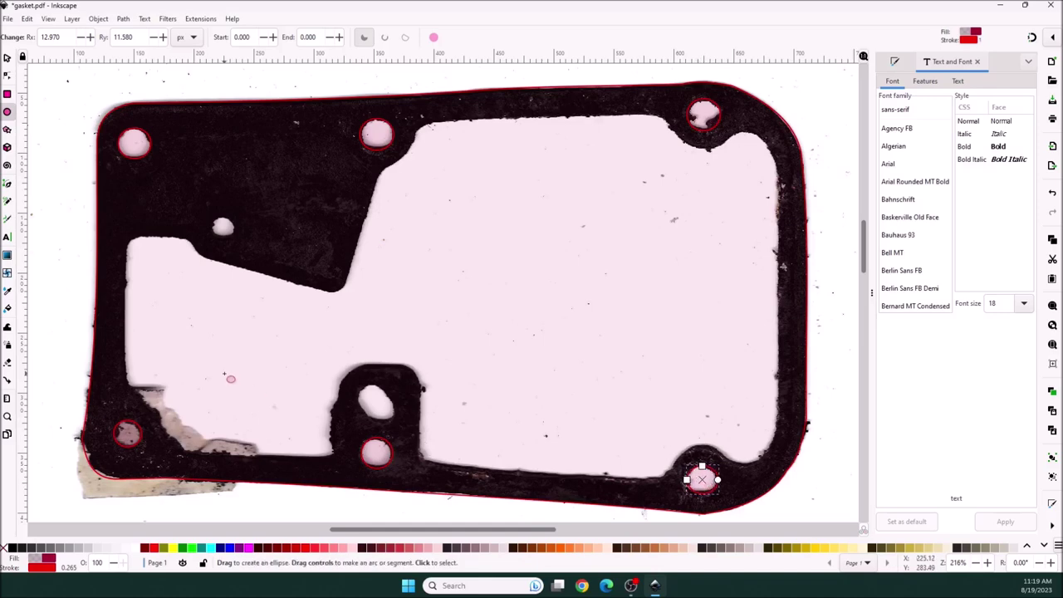
pyautogui.moveTo(239, 241); pyautogui.dragTo(213, 218)
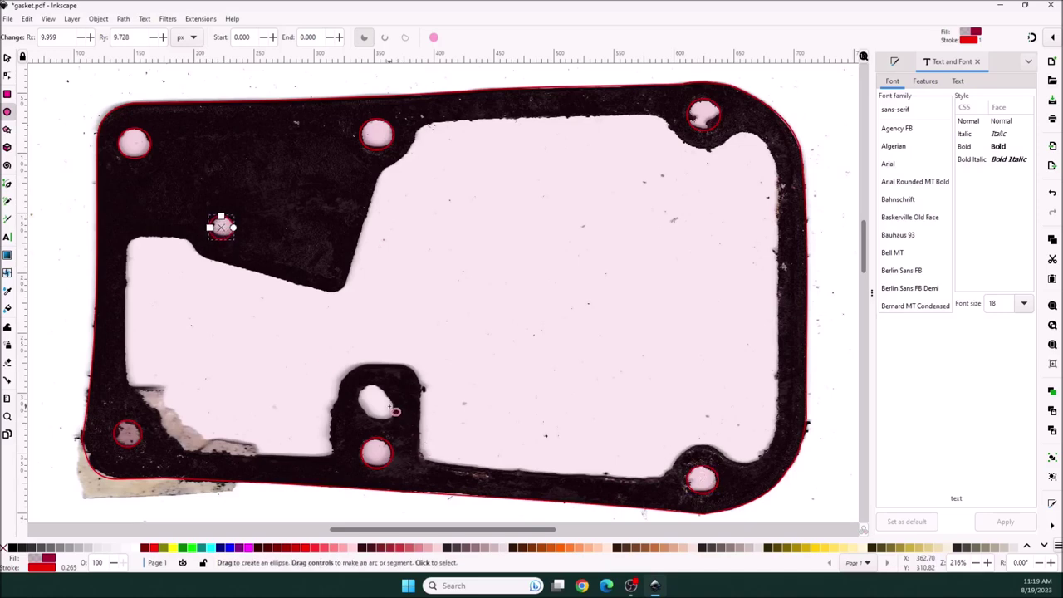
pyautogui.click(9, 186)
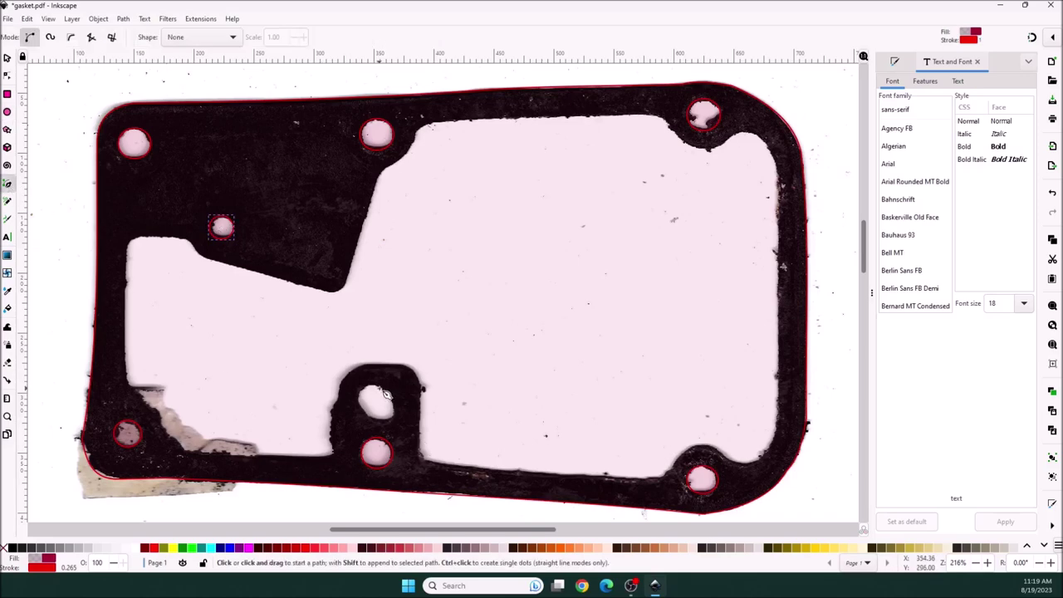
# - Trace a closed four-point path around the lower tab's oval hole and make all its nodes smooth
pyautogui.click(383, 390)
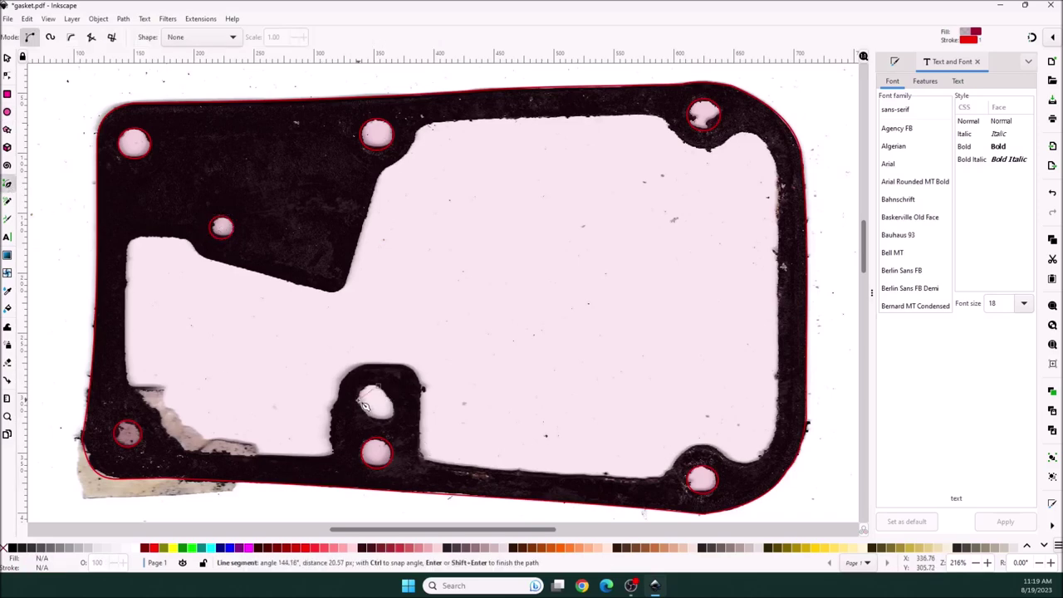
pyautogui.click(364, 405)
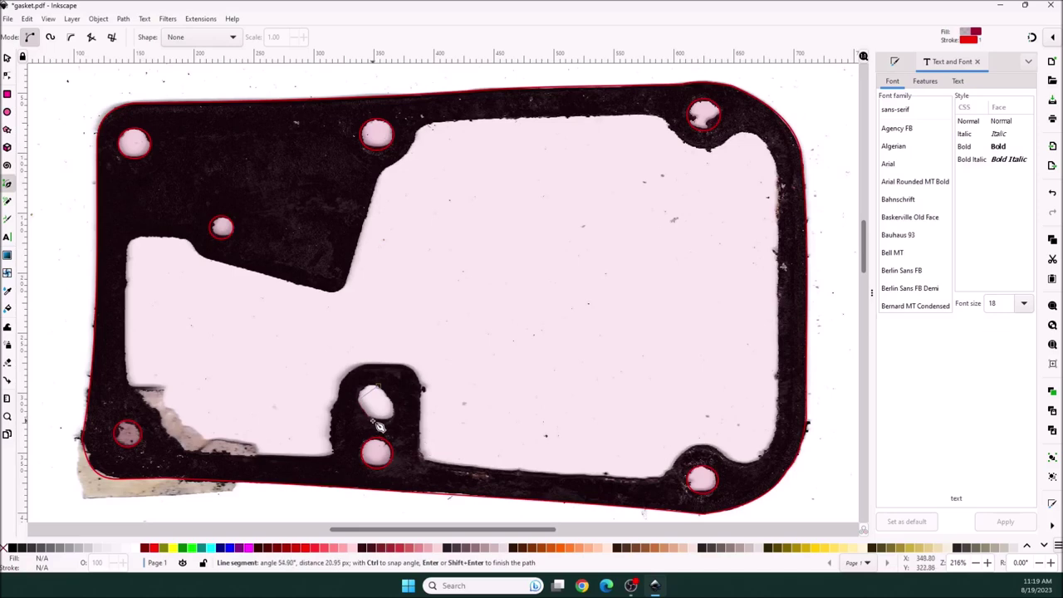
pyautogui.click(378, 426)
pyautogui.click(395, 406)
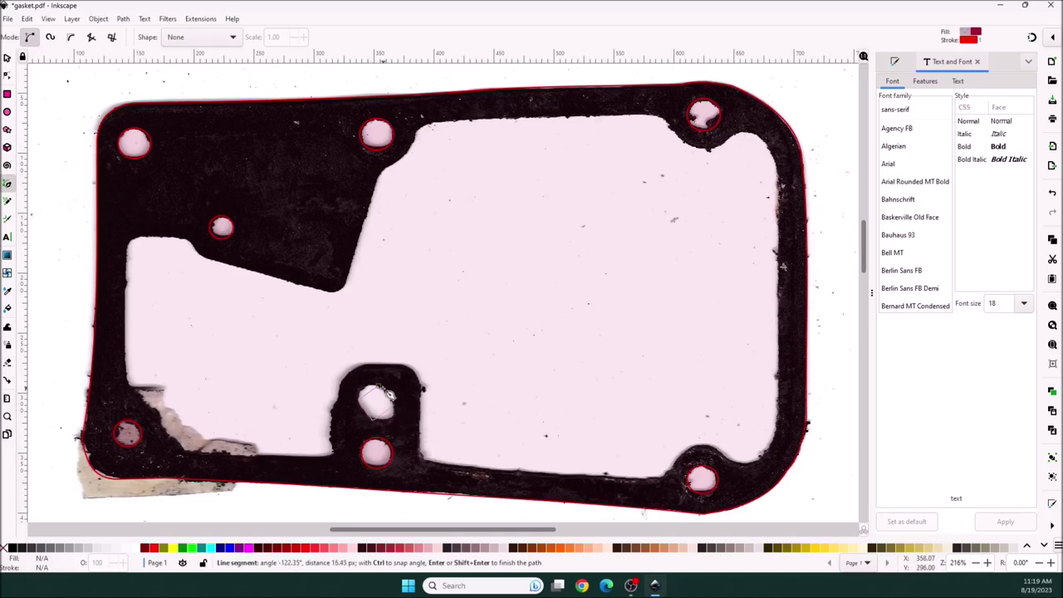
pyautogui.click(381, 388)
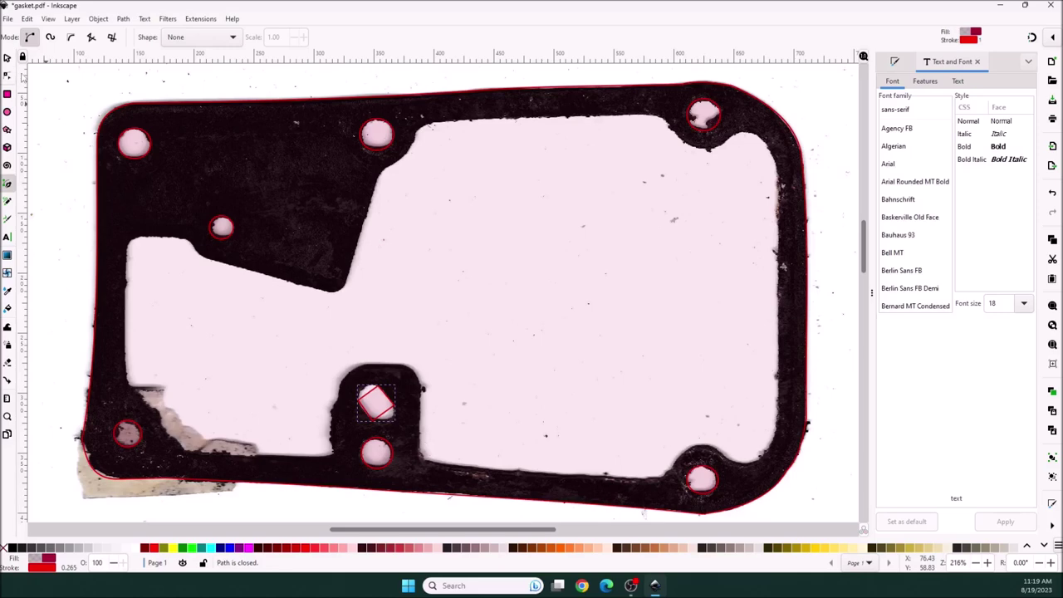
pyautogui.click(6, 76)
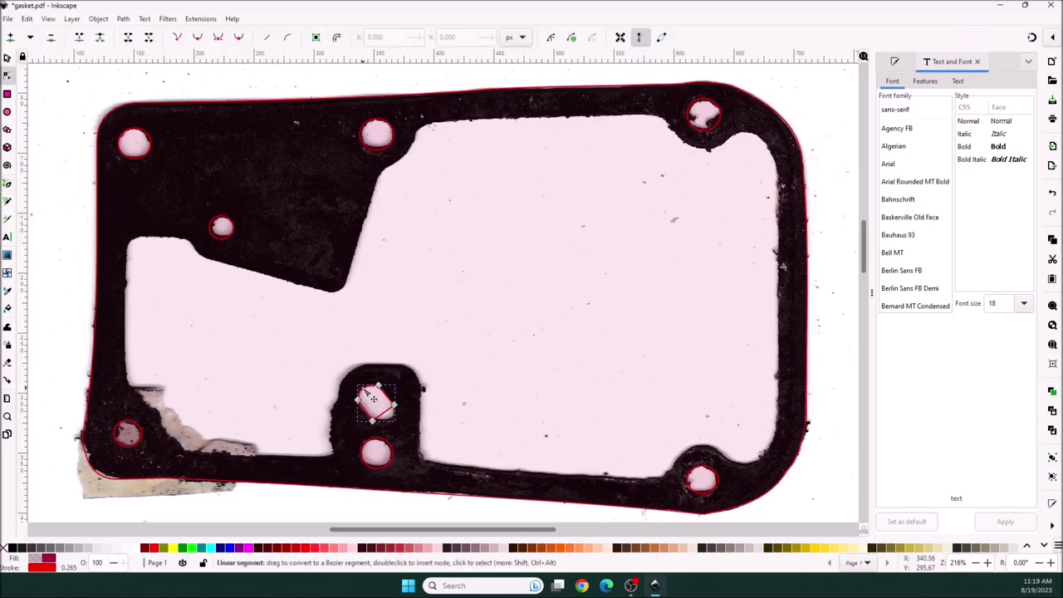
pyautogui.hotkey('ctrl', 'a')
pyautogui.hotkey('shift', 's')
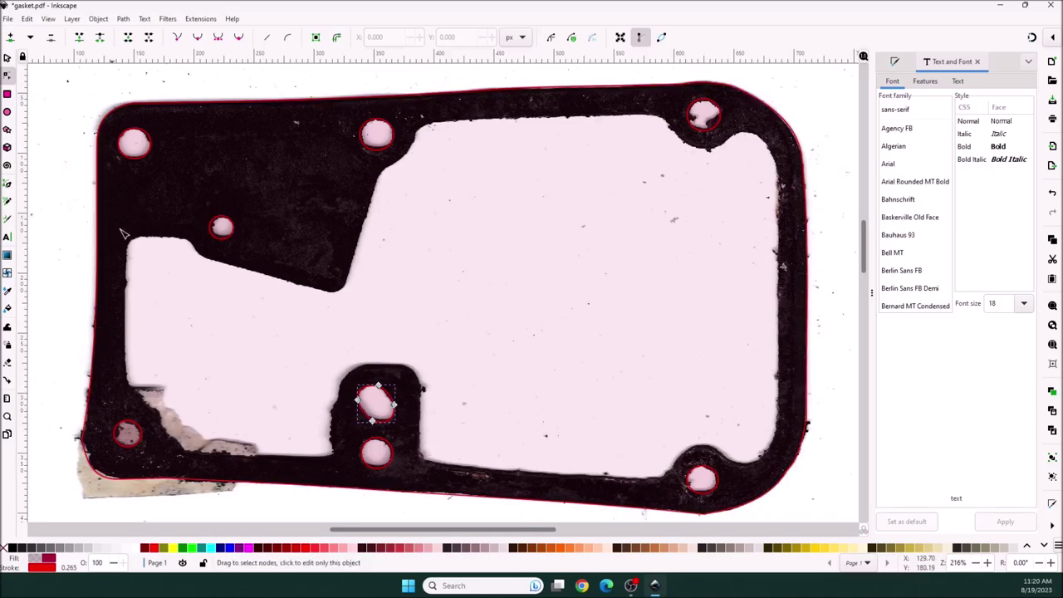
pyautogui.click(7, 185)
# - Start tracing the inner cutout down its left edge, along the bottom and around the tab
pyautogui.click(153, 236)
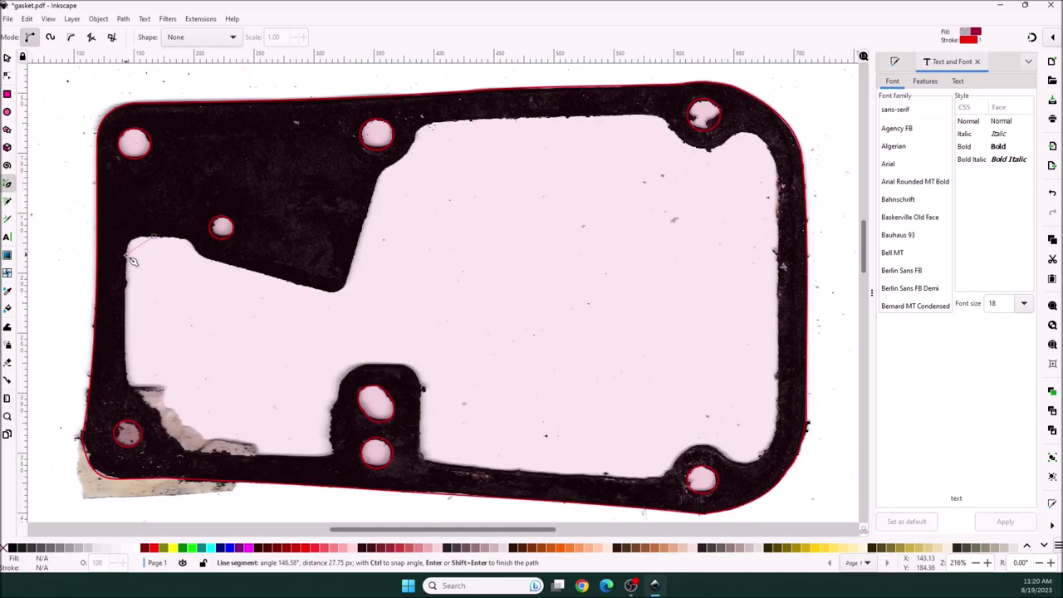
pyautogui.click(132, 260)
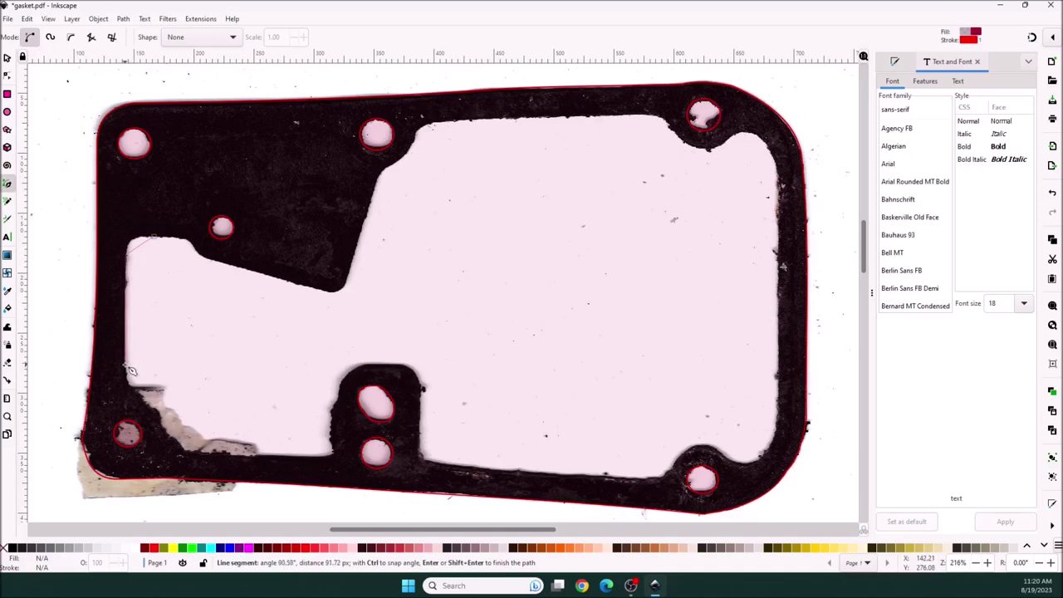
pyautogui.click(131, 370)
pyautogui.click(146, 400)
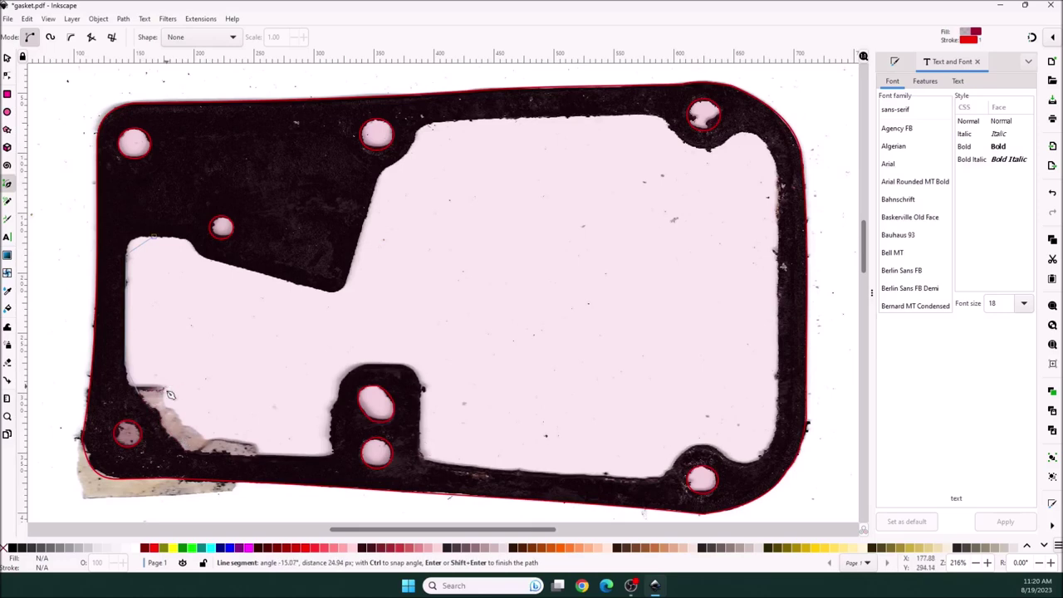
pyautogui.click(194, 457)
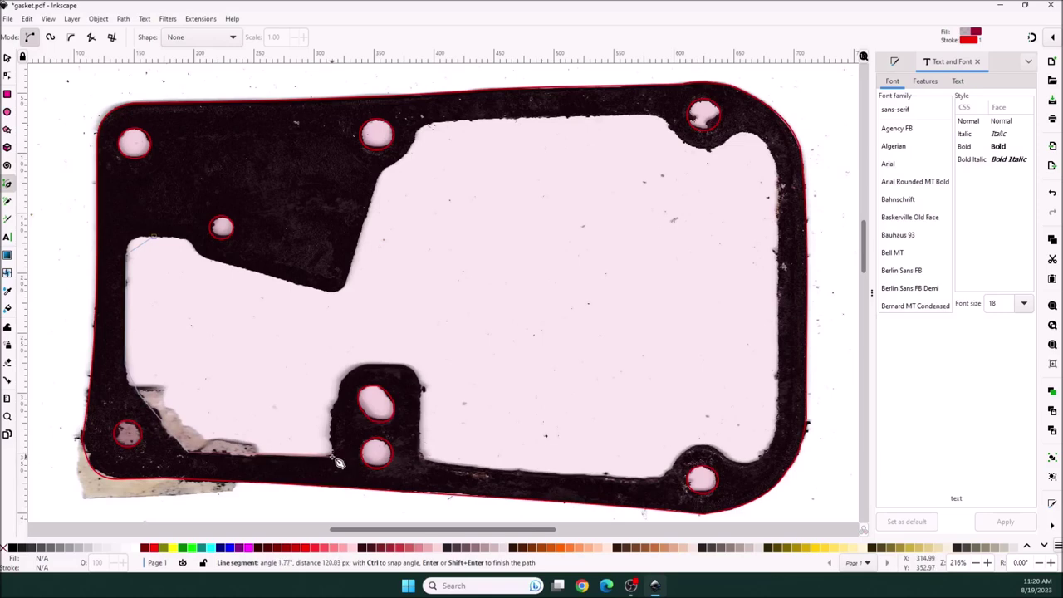
pyautogui.click(334, 462)
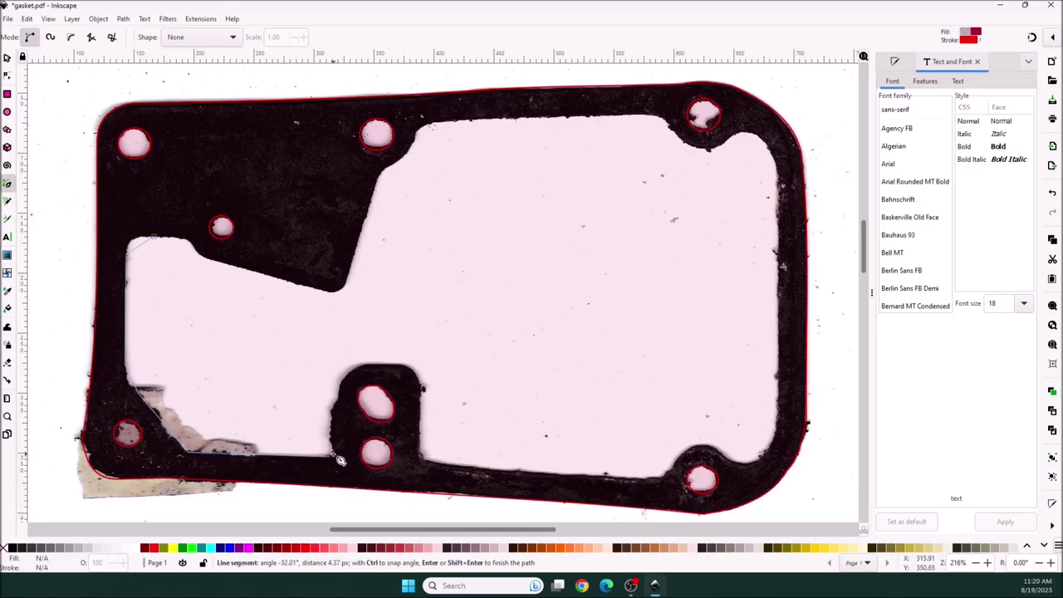
pyautogui.click(344, 396)
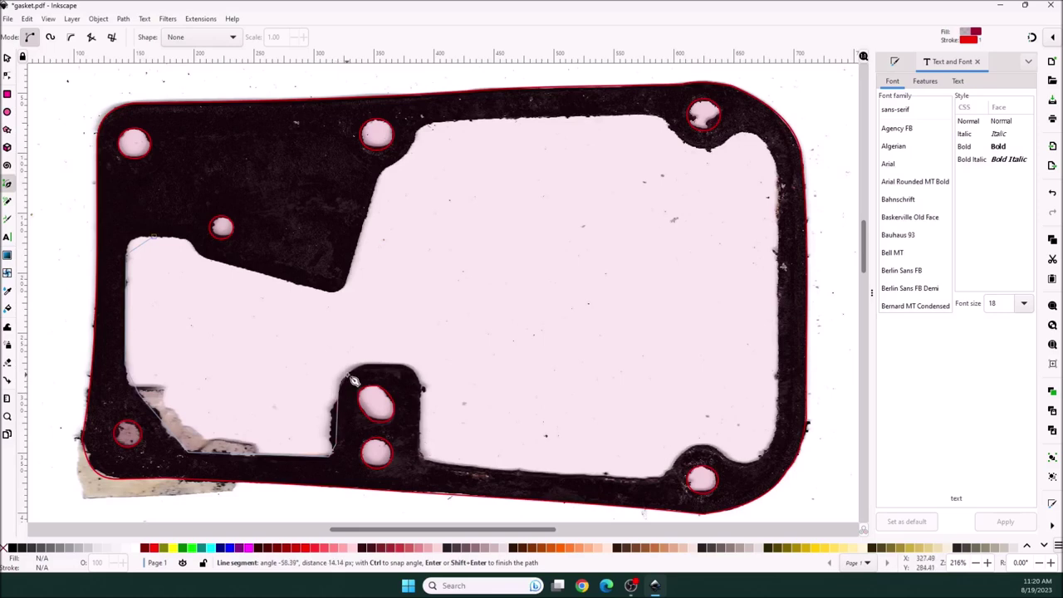
pyautogui.click(366, 371)
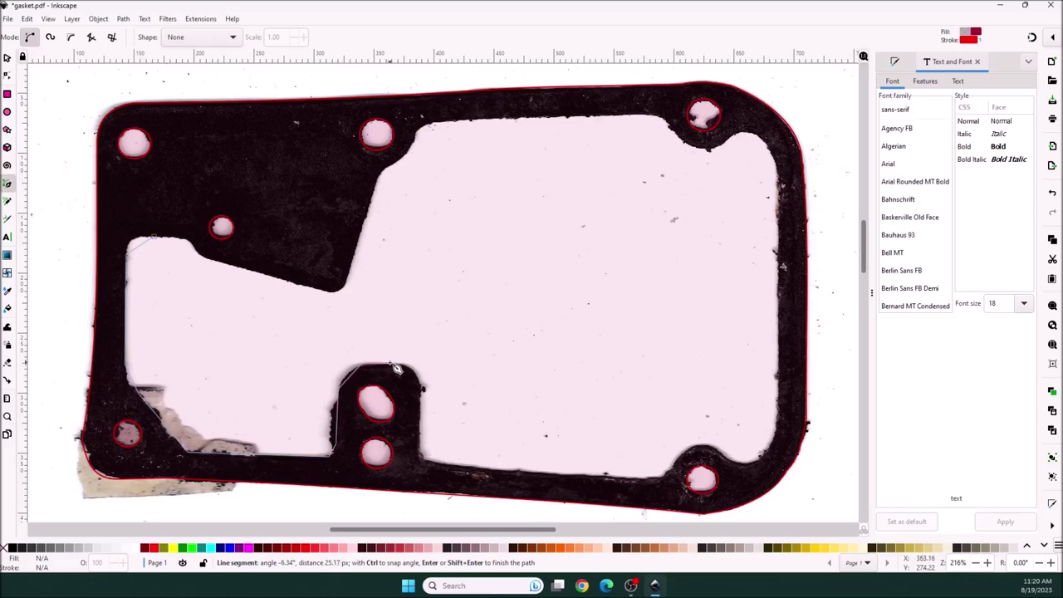
pyautogui.click(402, 367)
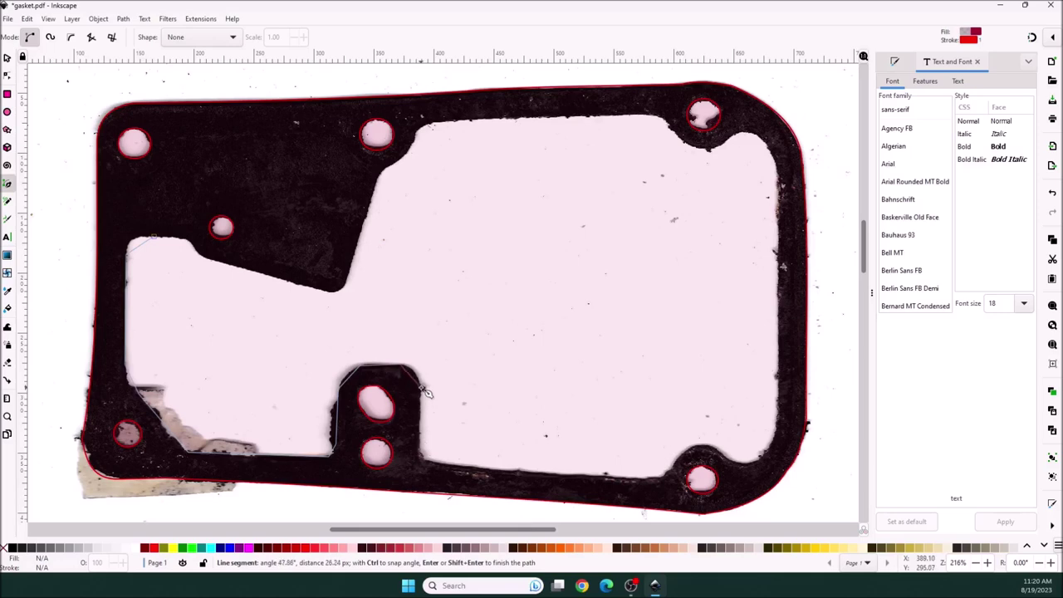
pyautogui.click(424, 387)
pyautogui.click(424, 453)
# - Continue the cutout outline around the lower-right hole, up the right edge and past the upper-right hole
pyautogui.click(666, 486)
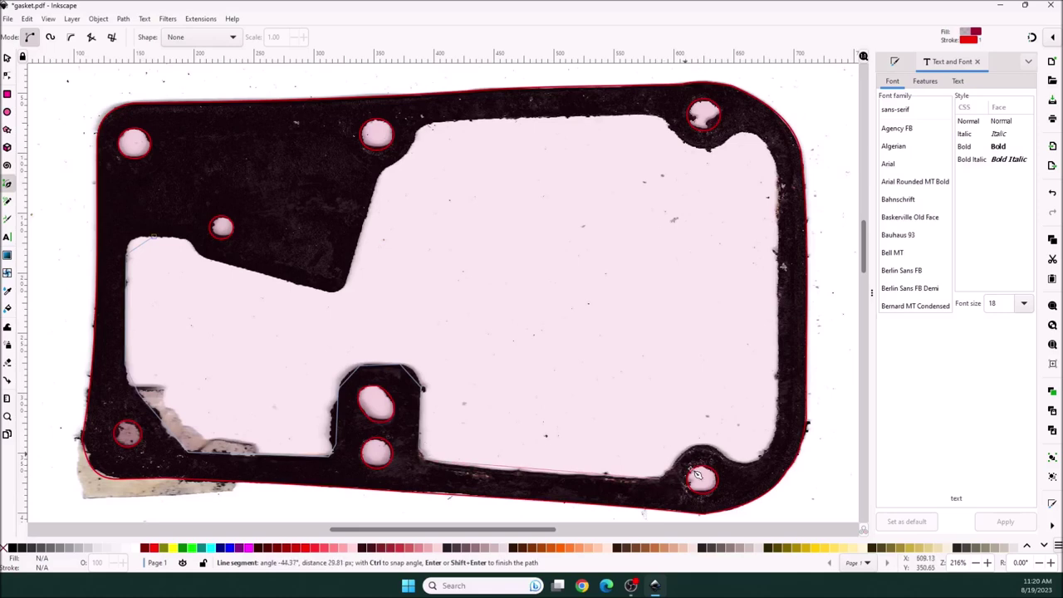
pyautogui.click(686, 461)
pyautogui.click(720, 454)
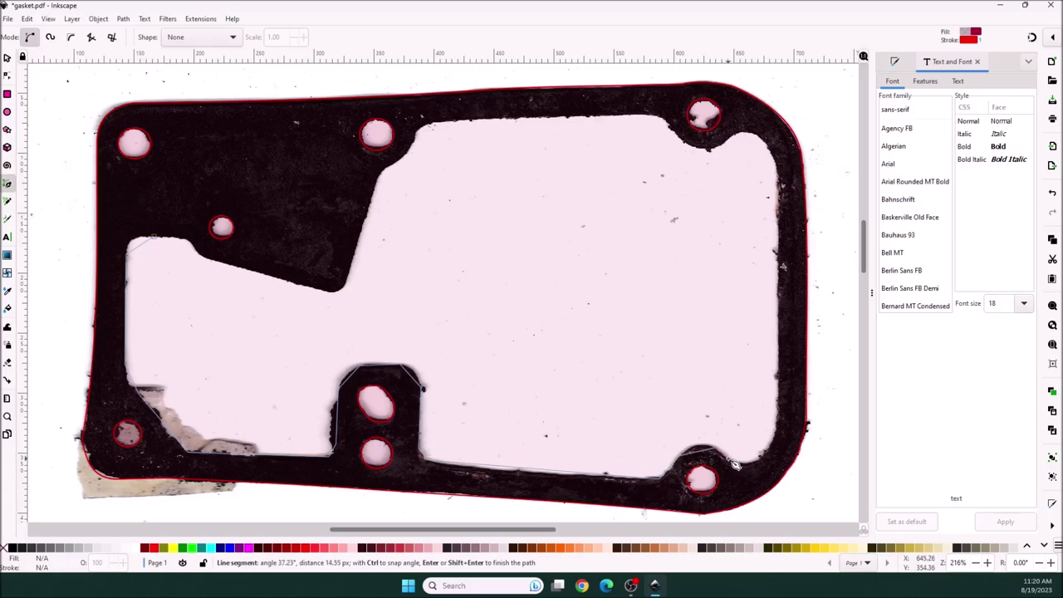
pyautogui.click(734, 465)
pyautogui.click(771, 461)
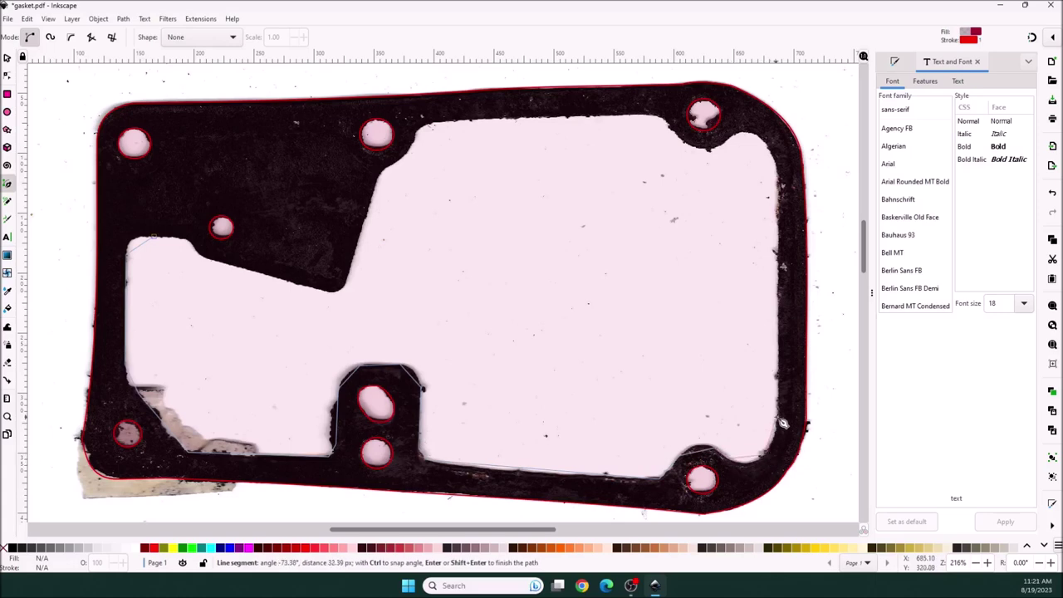
pyautogui.click(786, 421)
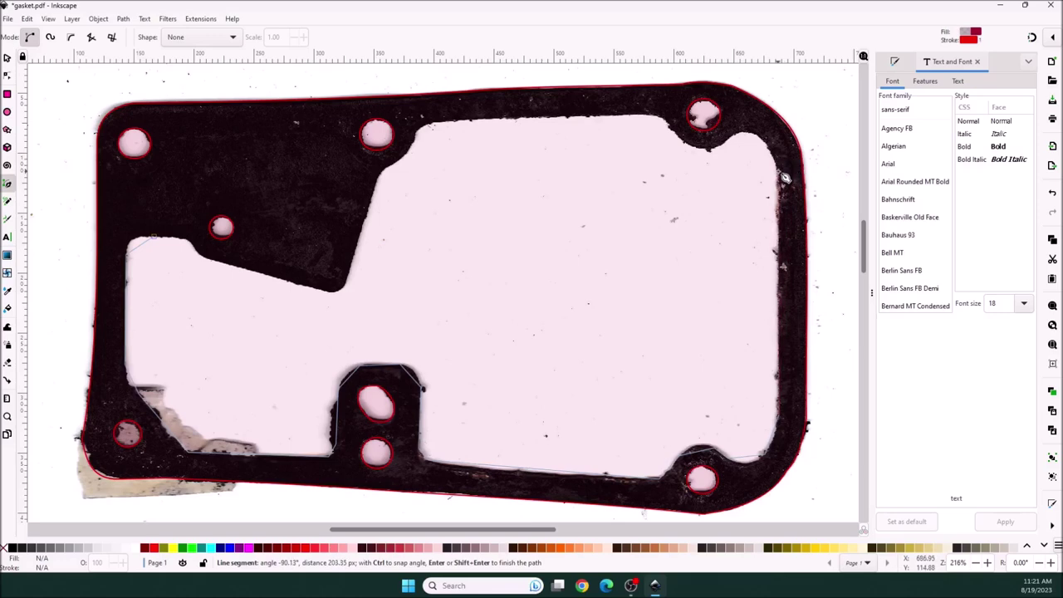
pyautogui.click(785, 178)
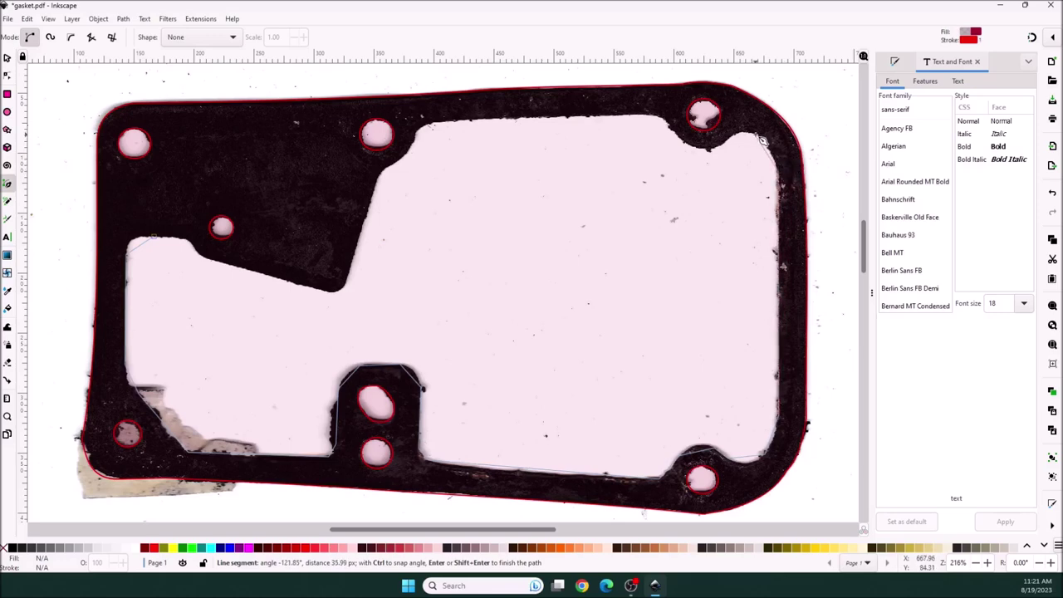
pyautogui.click(762, 141)
pyautogui.click(681, 138)
pyautogui.click(656, 122)
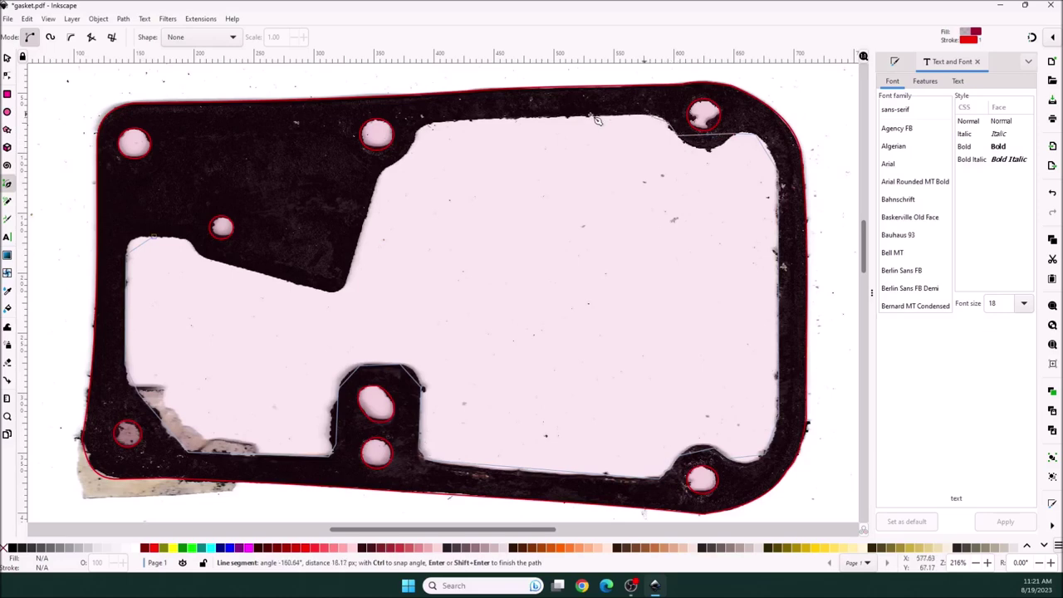
# - Trace down the slanted edge to the middle notch, close the outline at its start and show its nodes
pyautogui.click(453, 122)
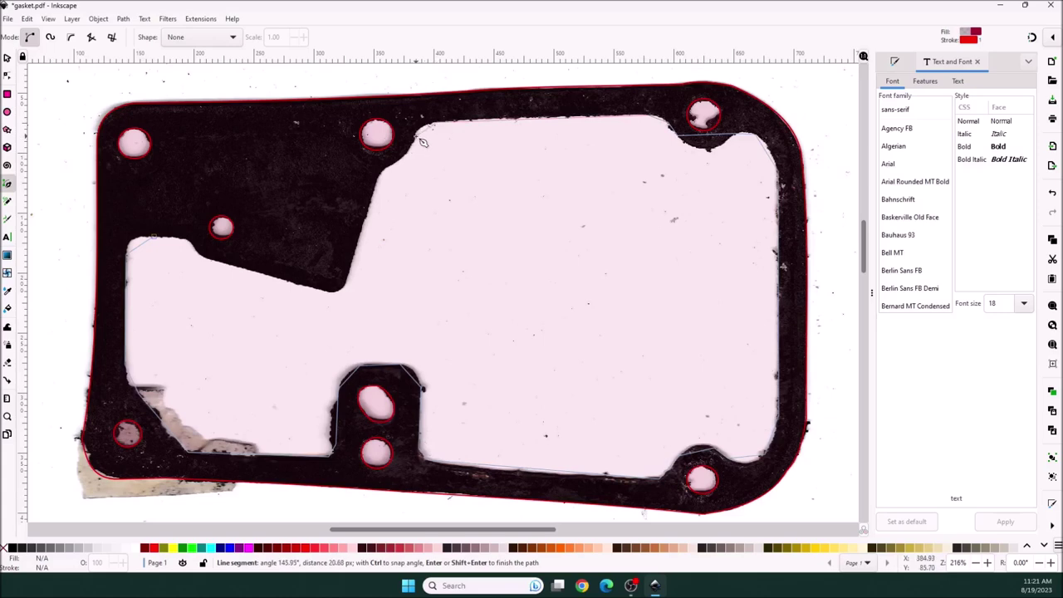
pyautogui.click(422, 141)
pyautogui.click(392, 174)
pyautogui.click(385, 184)
pyautogui.click(331, 292)
pyautogui.click(213, 263)
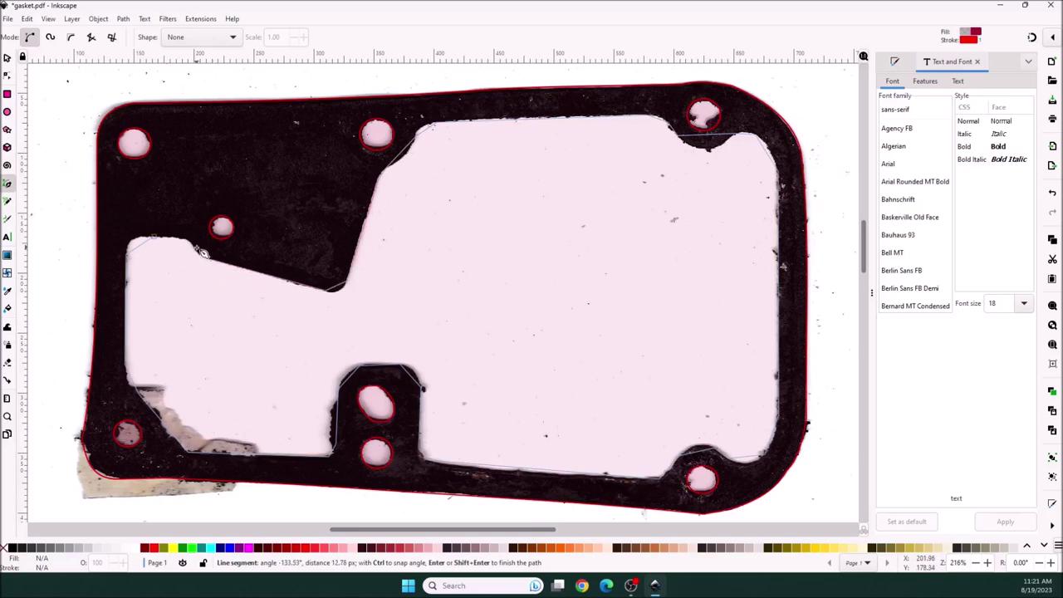
pyautogui.click(189, 244)
pyautogui.click(153, 239)
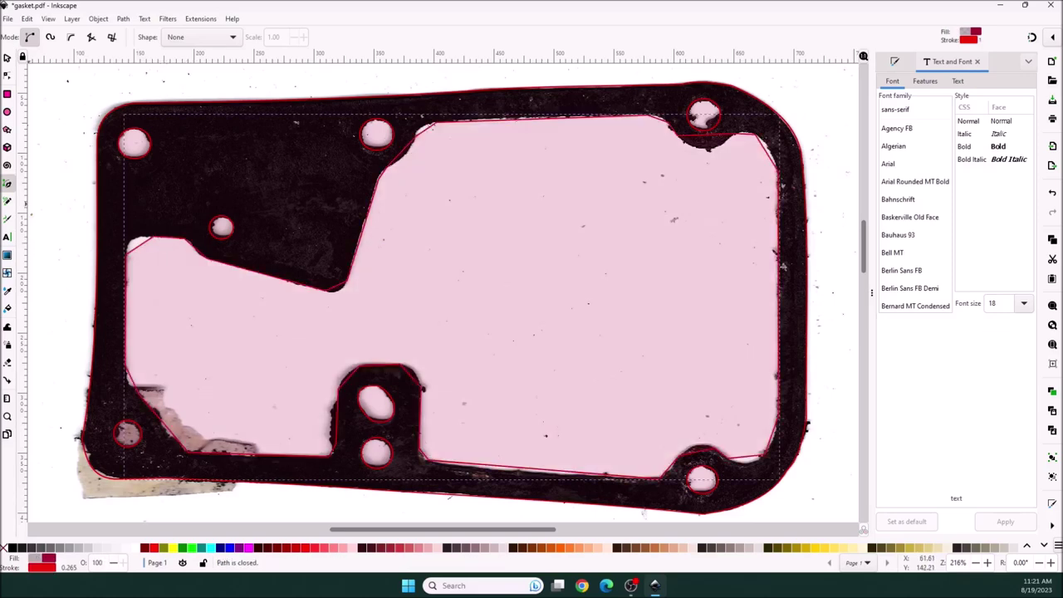
pyautogui.click(8, 75)
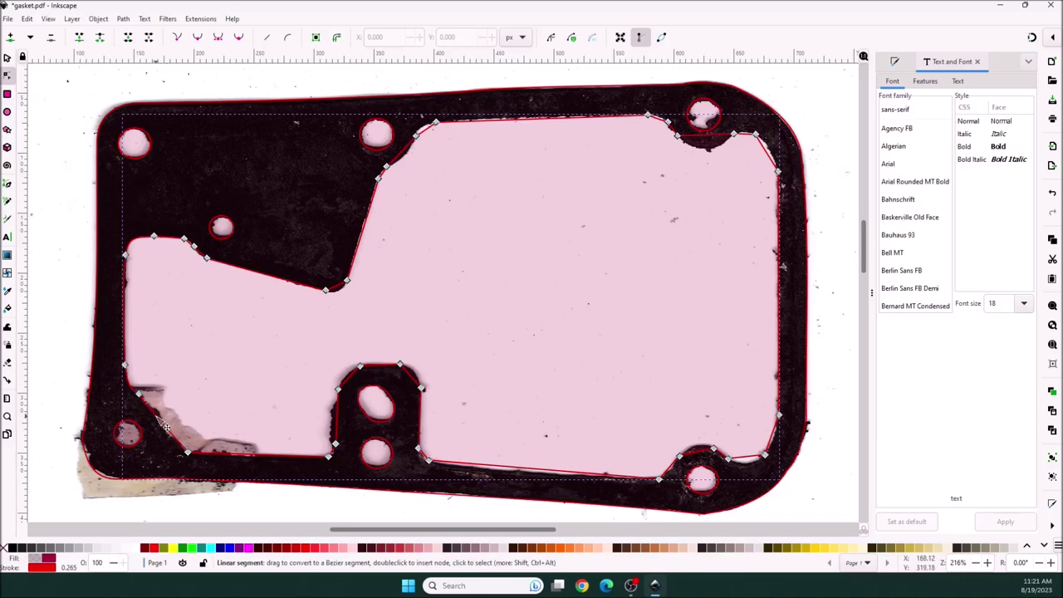
# - Curve the cutout's lower-left diagonal edge and add a node at the outline's inner notch corner
pyautogui.moveTo(166, 426); pyautogui.dragTo(179, 446)
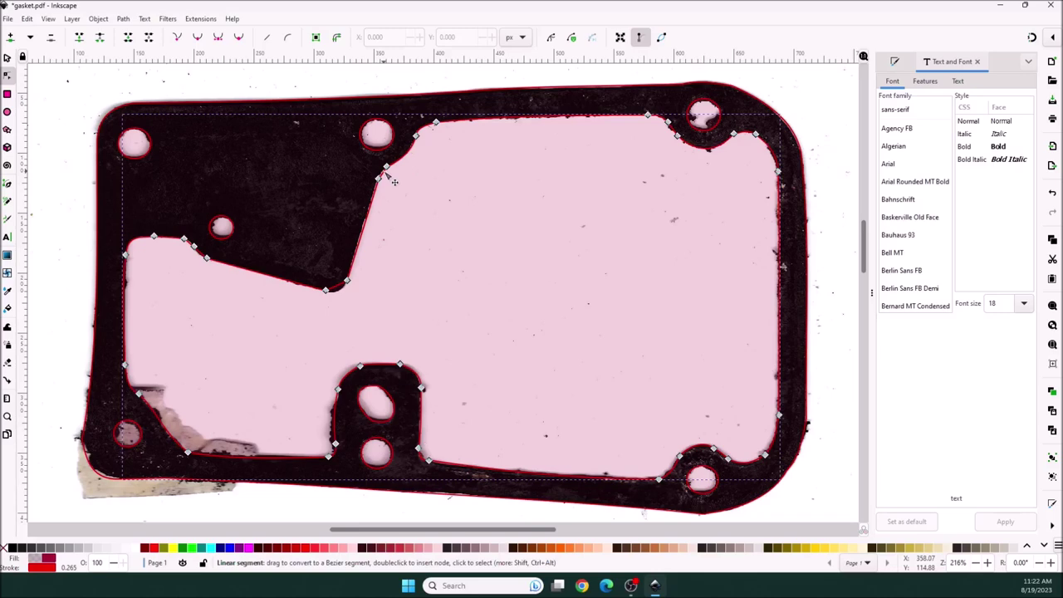
pyautogui.click(207, 258)
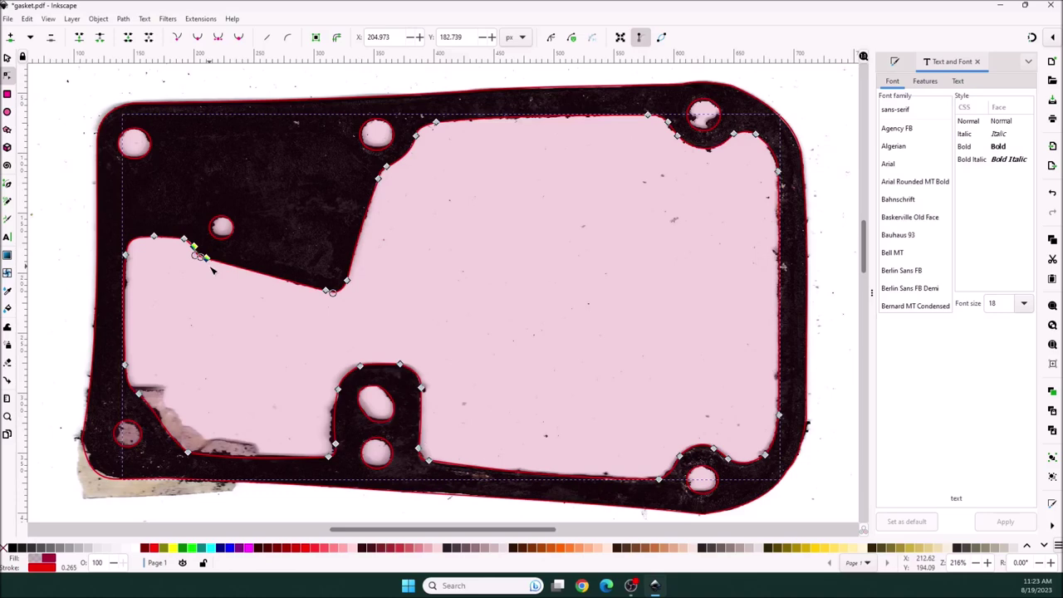
pyautogui.press('+')
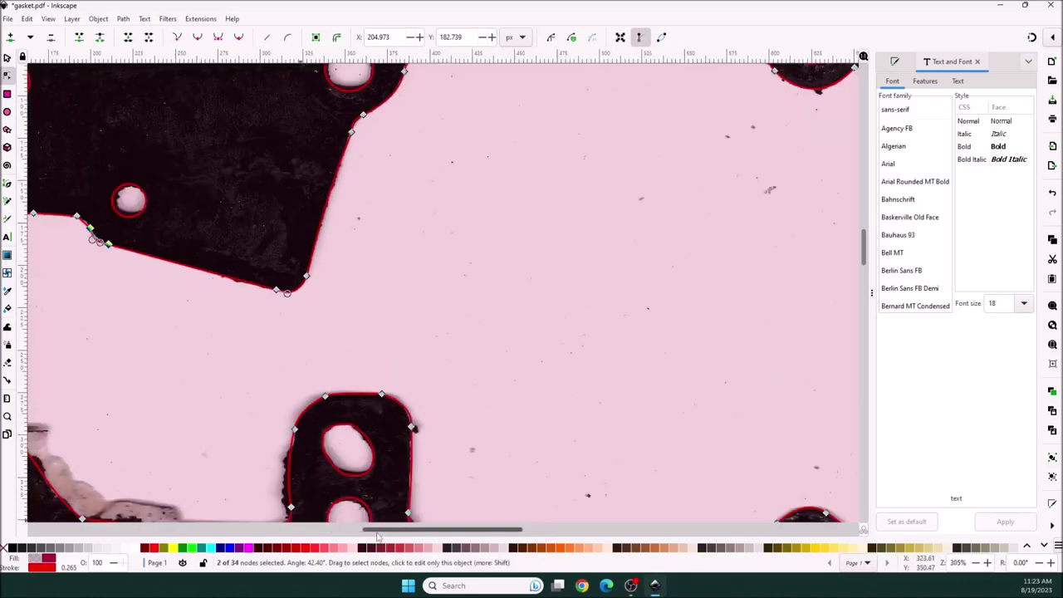
pyautogui.hscroll(-10, 541, 235)
pyautogui.click(516, 223)
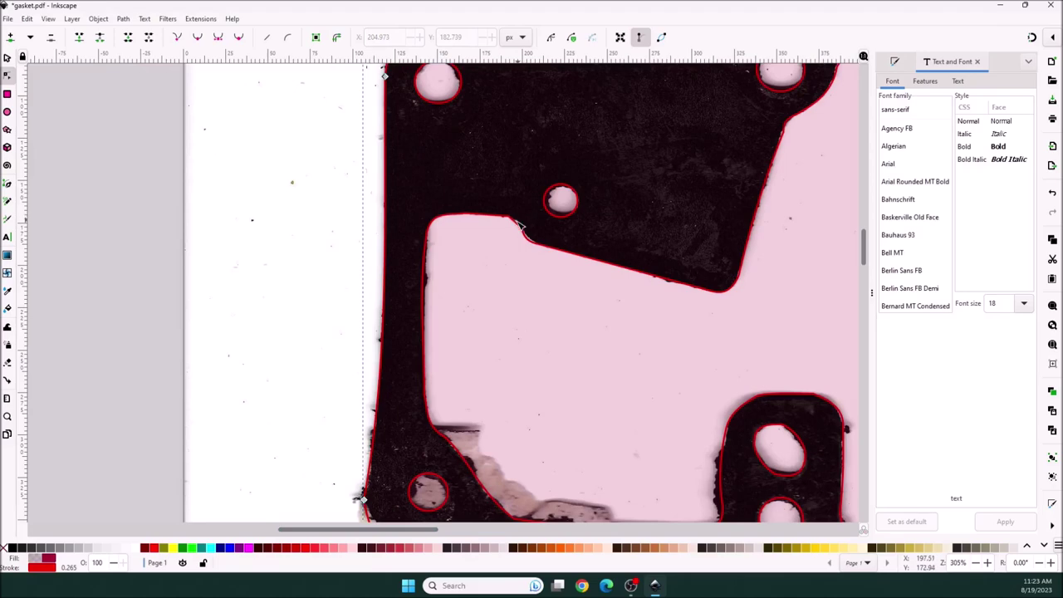
pyautogui.click(522, 224)
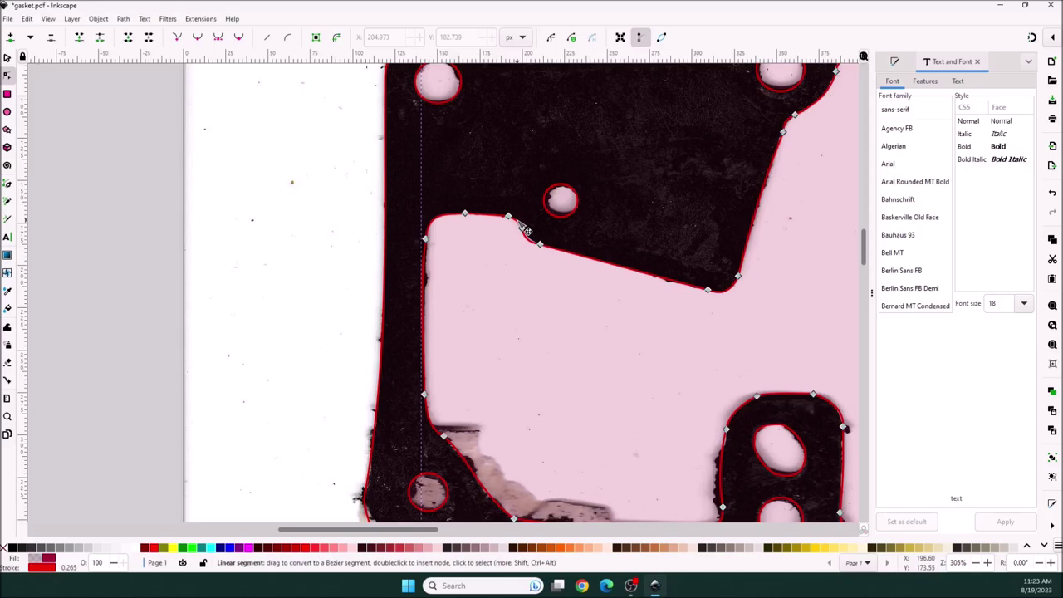
pyautogui.doubleClick(522, 226)
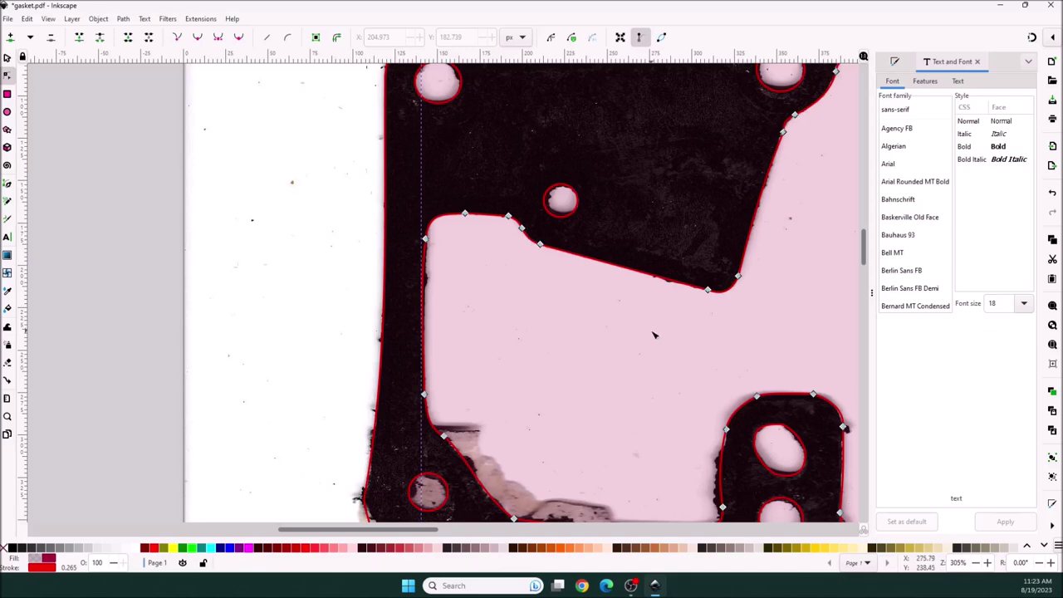
# - Nudge the small hole circle slightly left onto its hole, then zoom out to the whole gasket
pyautogui.click(565, 201)
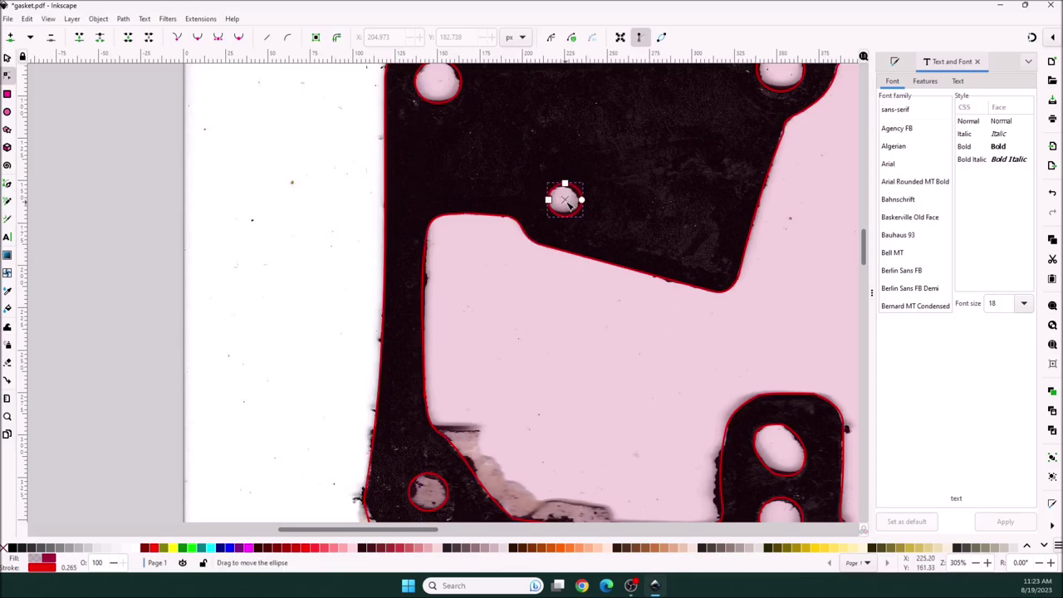
pyautogui.moveTo(568, 204); pyautogui.dragTo(566, 205)
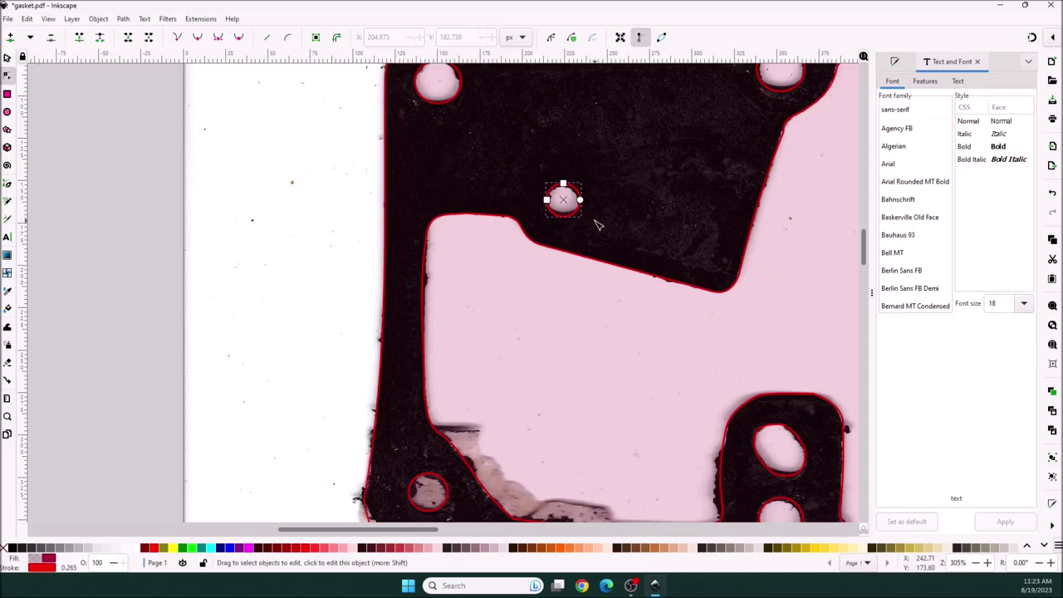
pyautogui.press('-')
pyautogui.press('-')
pyautogui.press('-')
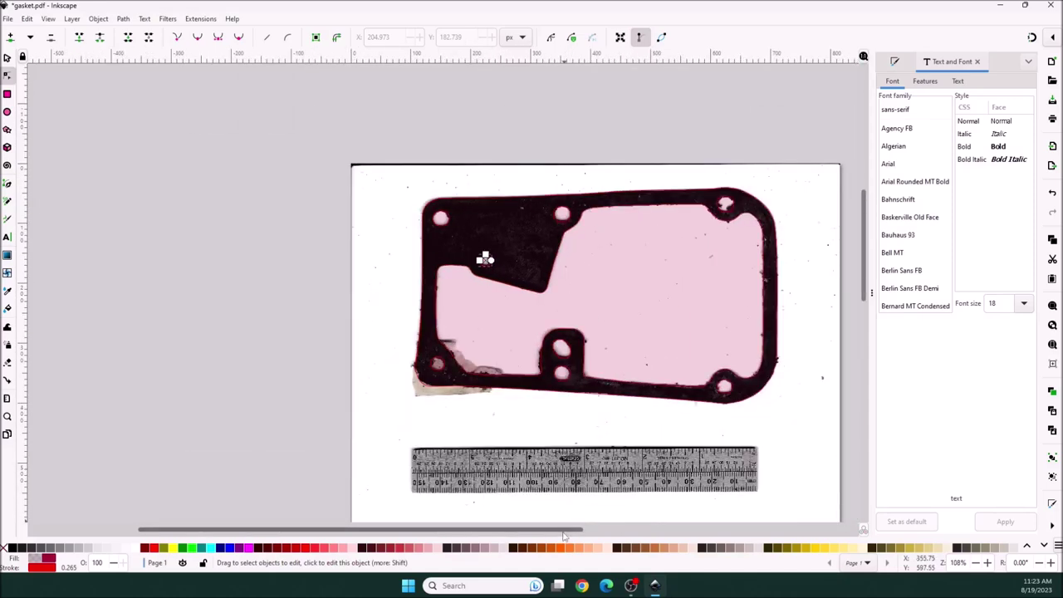
pyautogui.moveTo(569, 529); pyautogui.dragTo(634, 525)
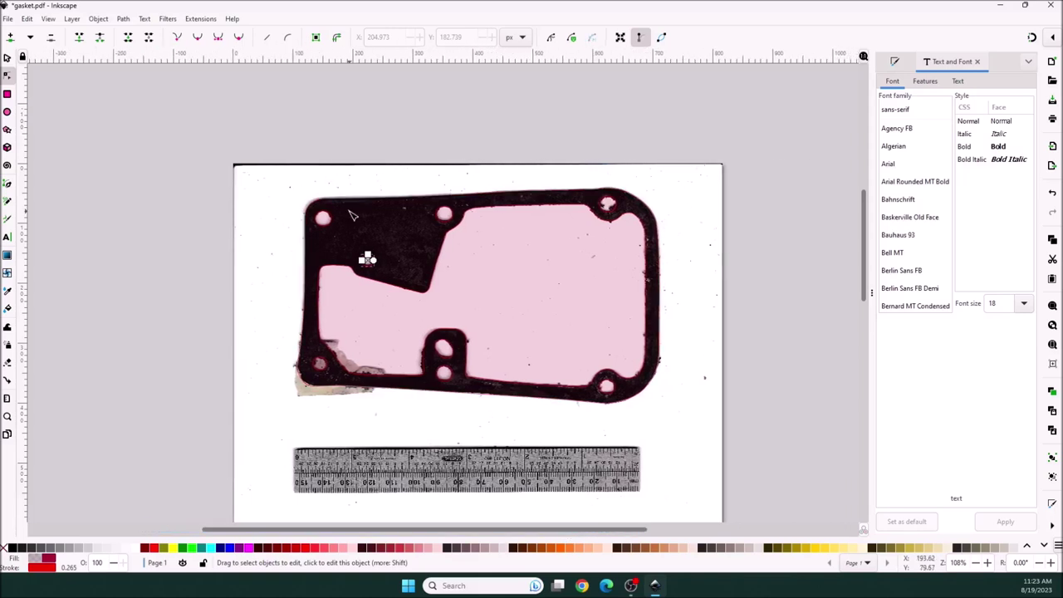
pyautogui.click(142, 185)
# - Drag the scanned gasket image off the tracing and delete it
pyautogui.click(7, 58)
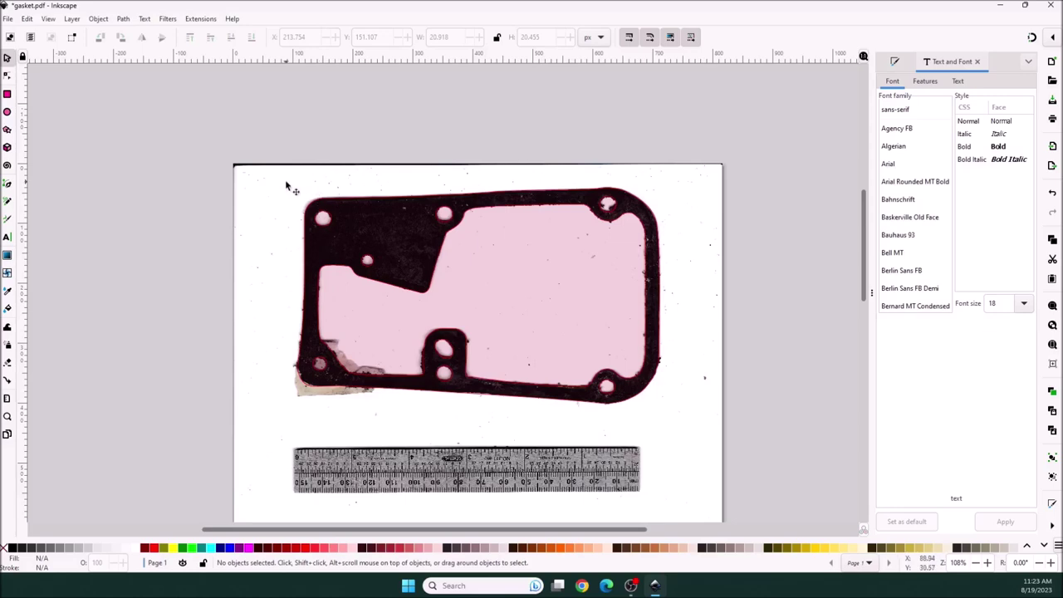
pyautogui.moveTo(277, 186); pyautogui.dragTo(54, 336)
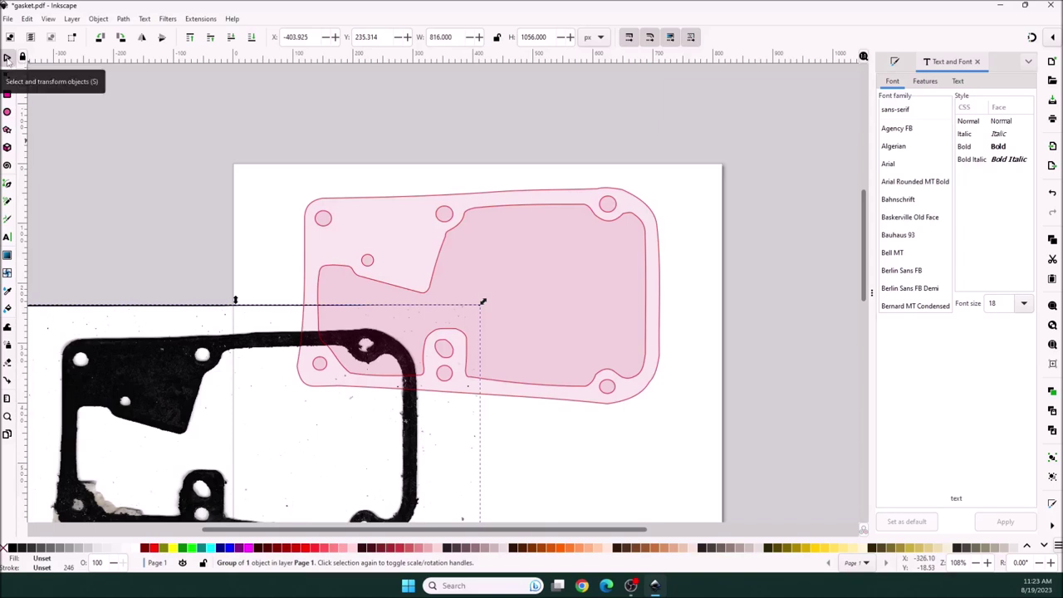
pyautogui.press('Delete')
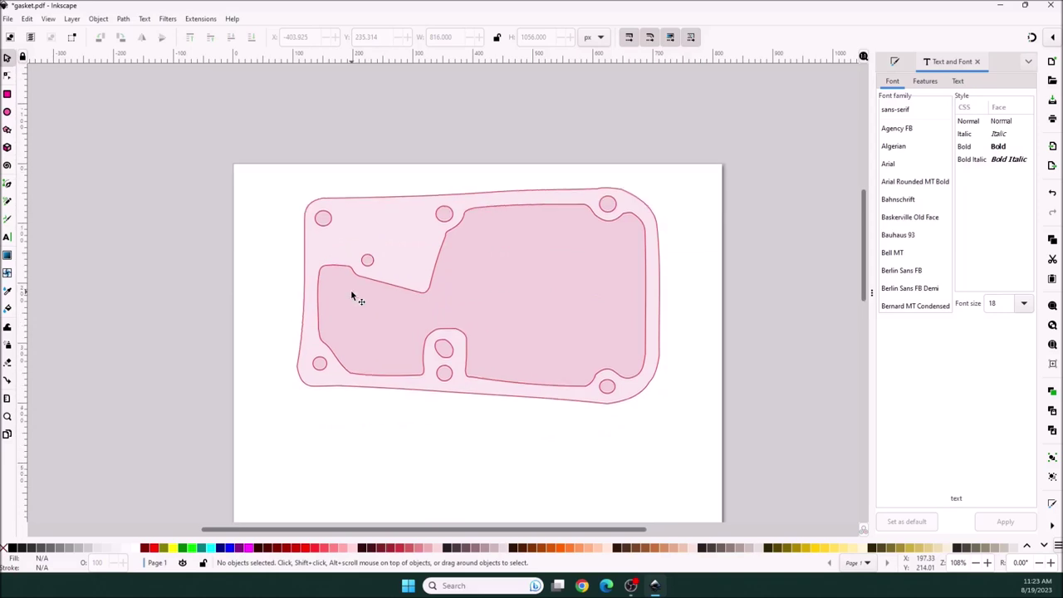
# - Move all ten traced gasket shapes together to the bottom of the page
pyautogui.scroll(-3, 626, 189)
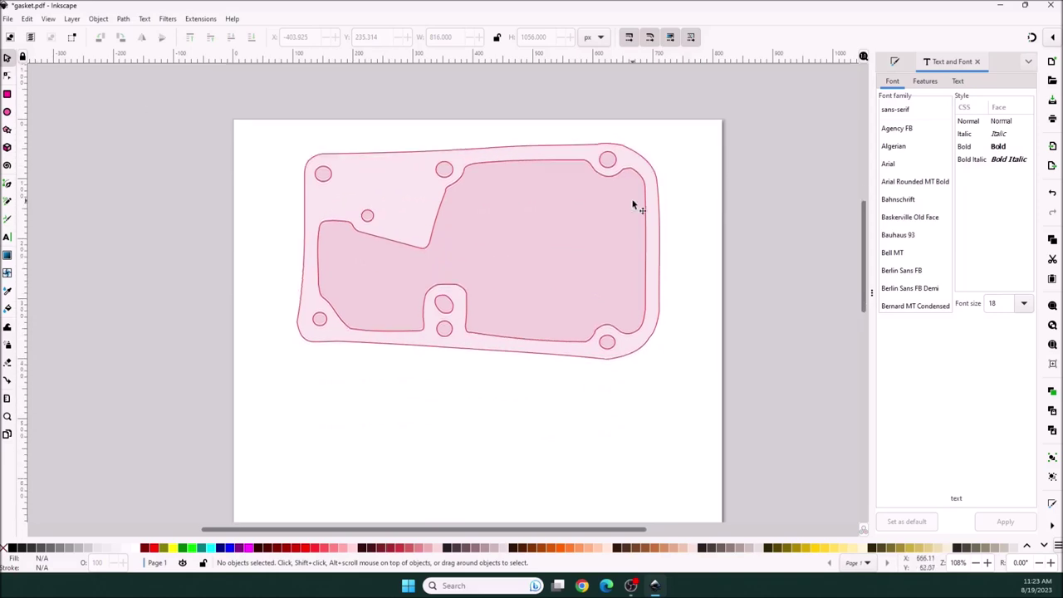
pyautogui.keyDown('ctrl'); pyautogui.scroll(-1, 632, 205); pyautogui.keyUp('ctrl')
pyautogui.scroll(-1, 633, 205)
pyautogui.scroll(-1, 593, 244)
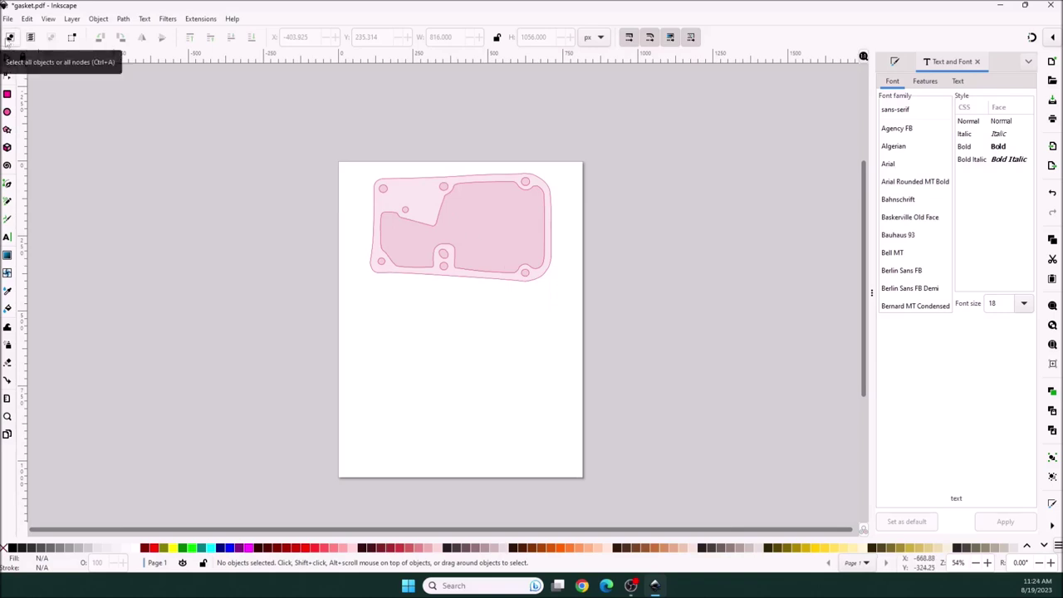
pyautogui.click(9, 38)
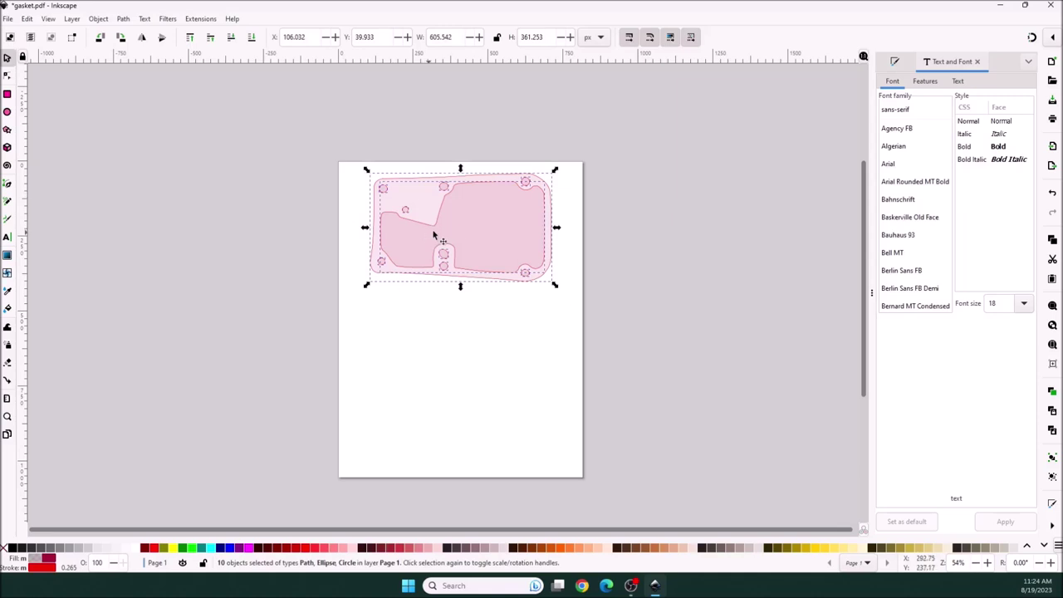
pyautogui.moveTo(456, 229); pyautogui.dragTo(435, 422)
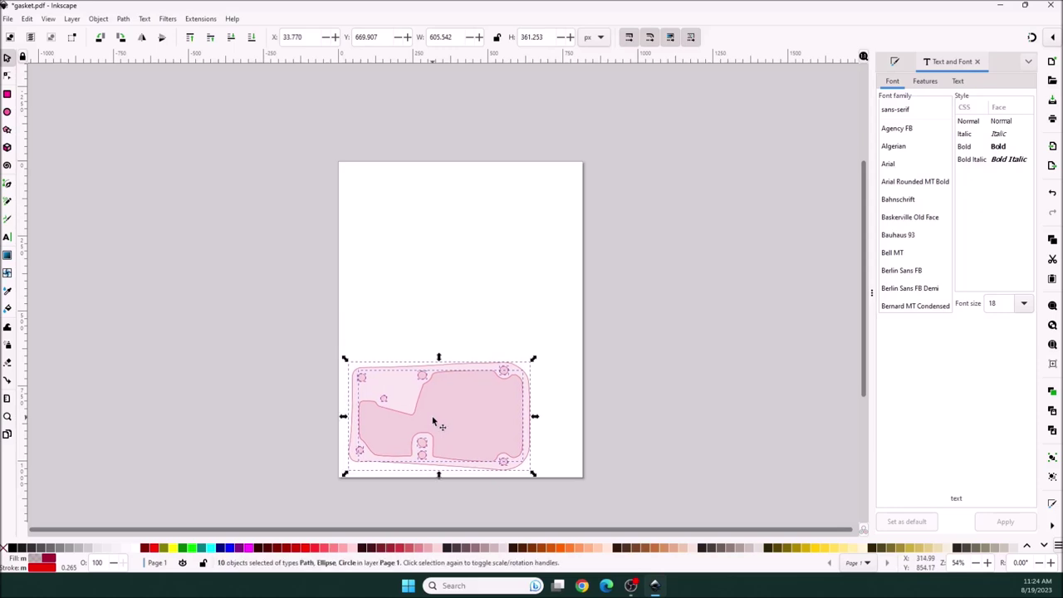
pyautogui.click(444, 315)
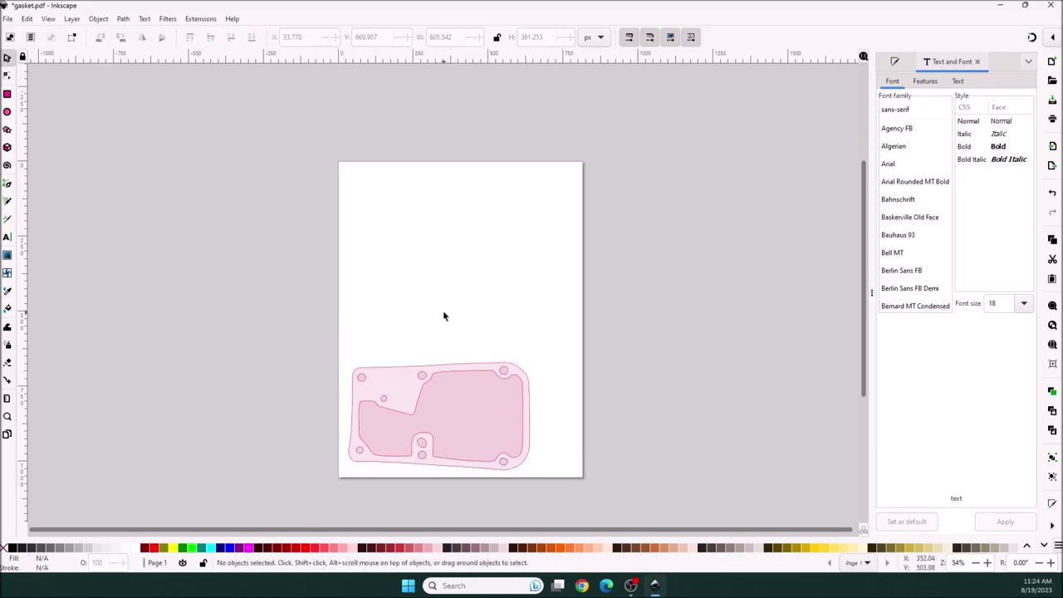
# - Save the tracing as gasket.svg in Inkscape SVG format, then launch LaserGRBL
pyautogui.click(10, 21)
pyautogui.click(47, 119)
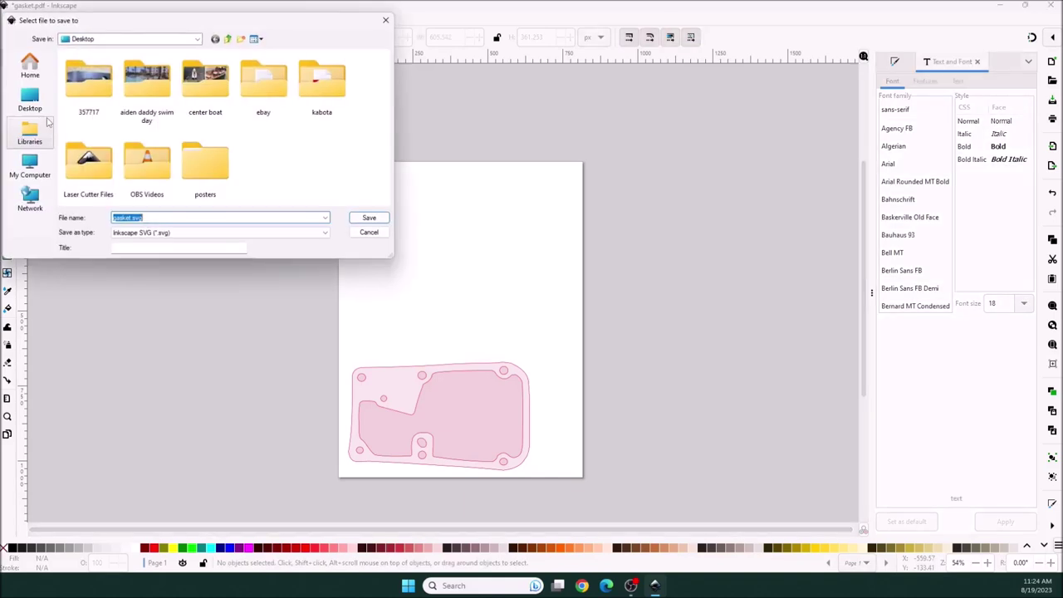
pyautogui.click(370, 219)
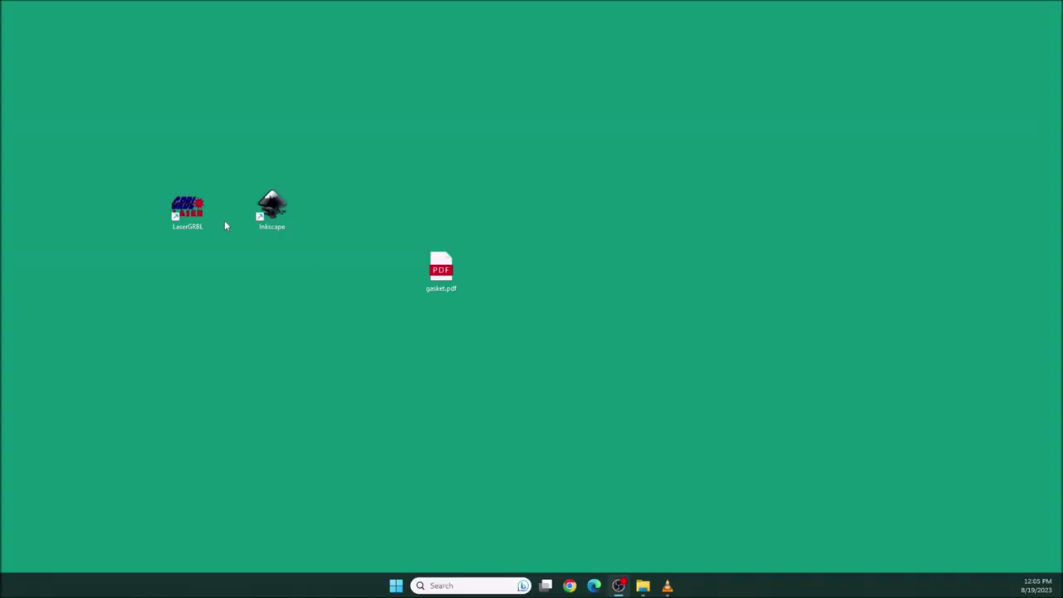
pyautogui.doubleClick(187, 207)
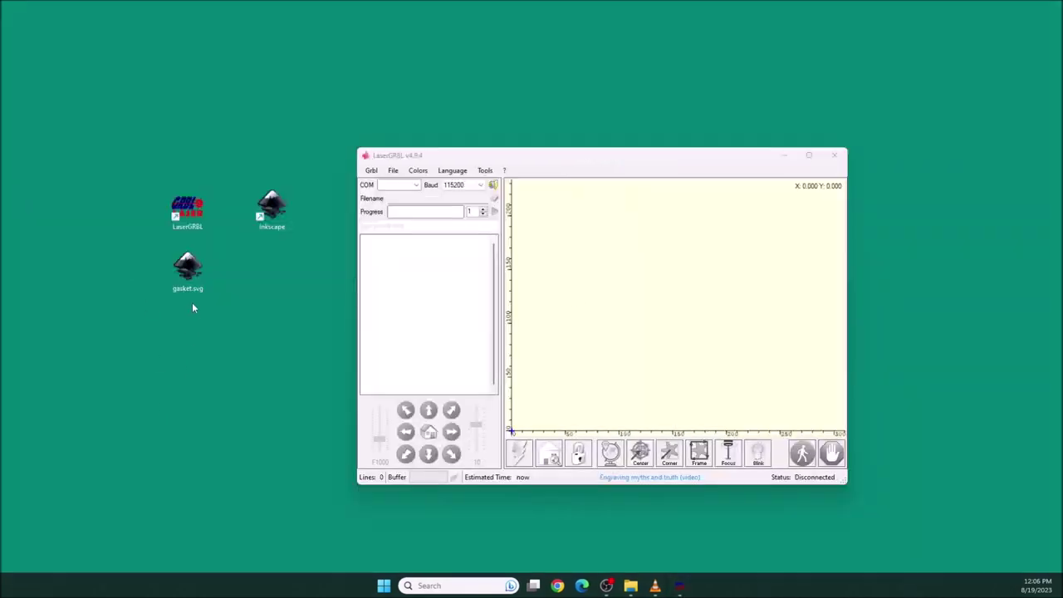
# - Import gasket.svg into LaserGRBL as a 985-line cutting toolpath and maximize the window
pyautogui.click(186, 266)
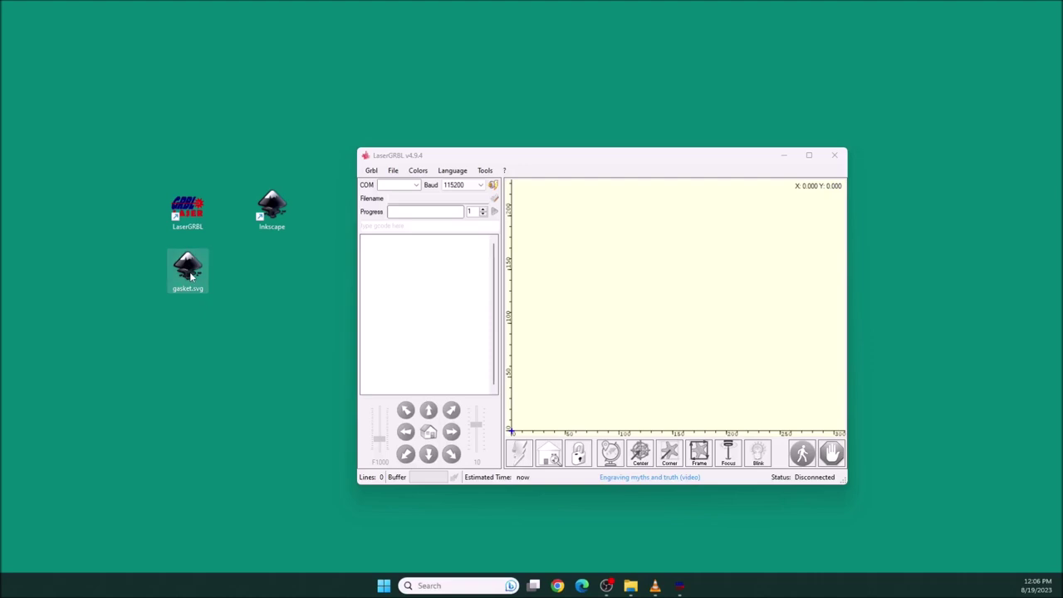
pyautogui.moveTo(191, 279); pyautogui.dragTo(275, 293)
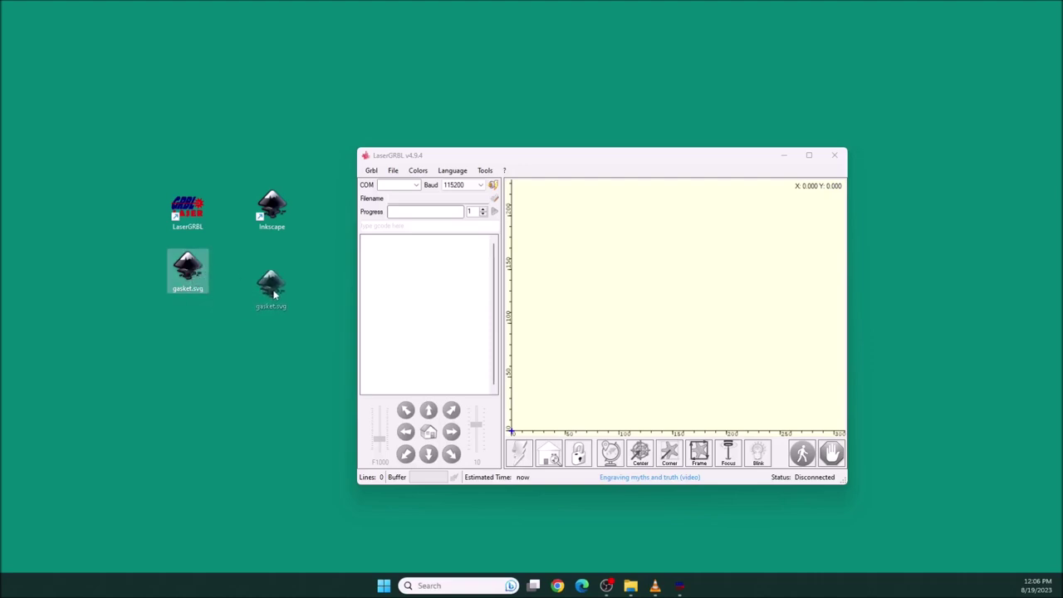
pyautogui.moveTo(275, 292); pyautogui.dragTo(588, 255)
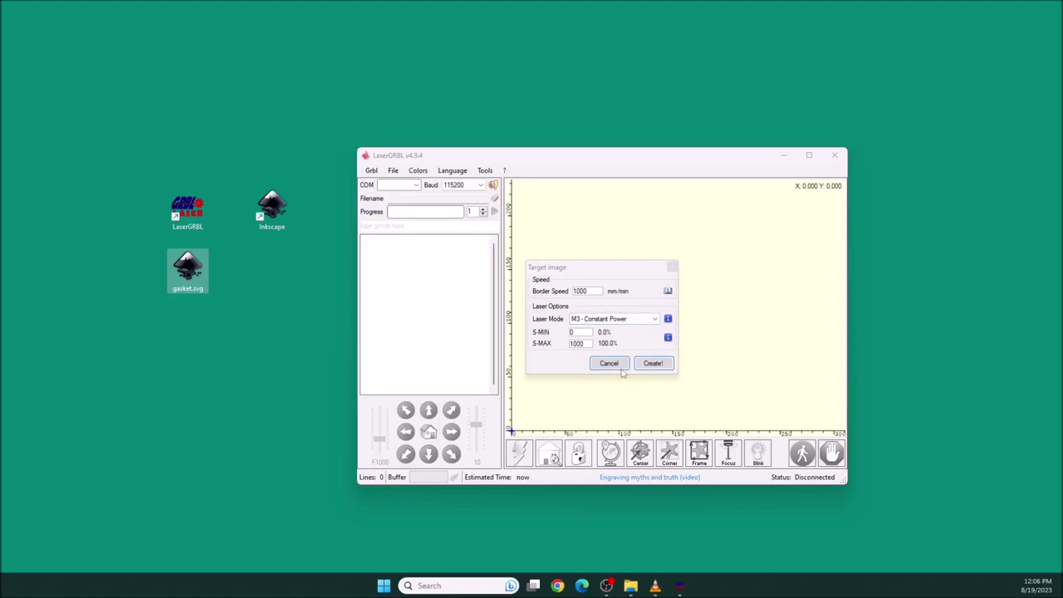
pyautogui.click(661, 370)
pyautogui.click(660, 366)
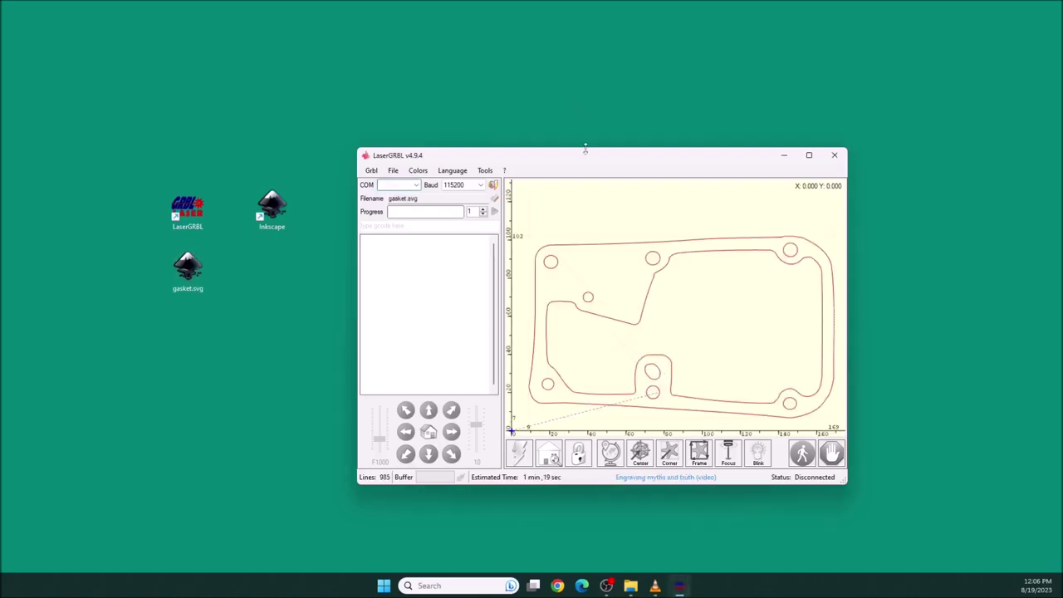
pyautogui.doubleClick(586, 148)
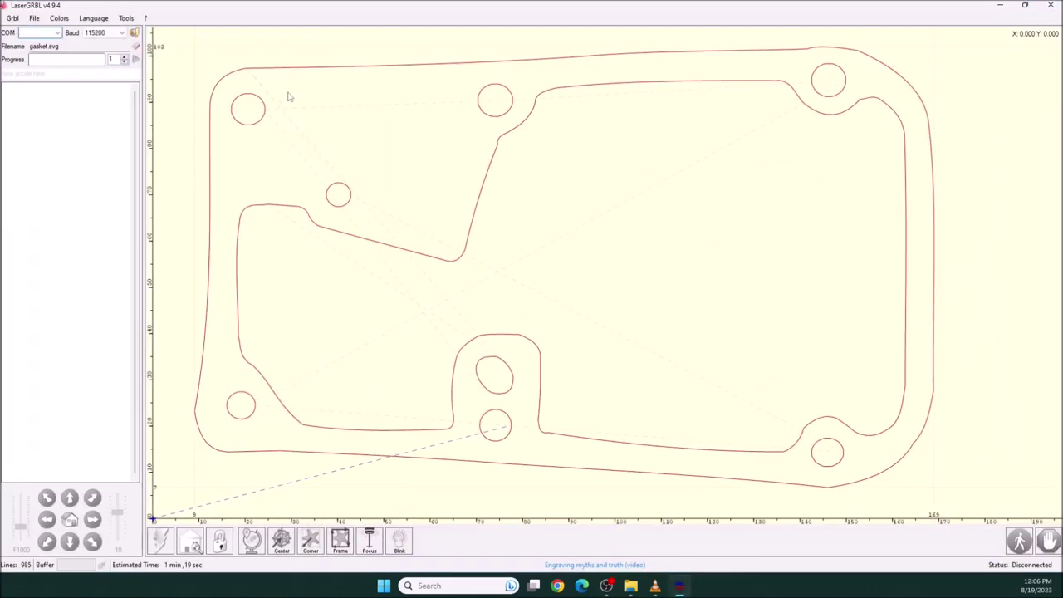